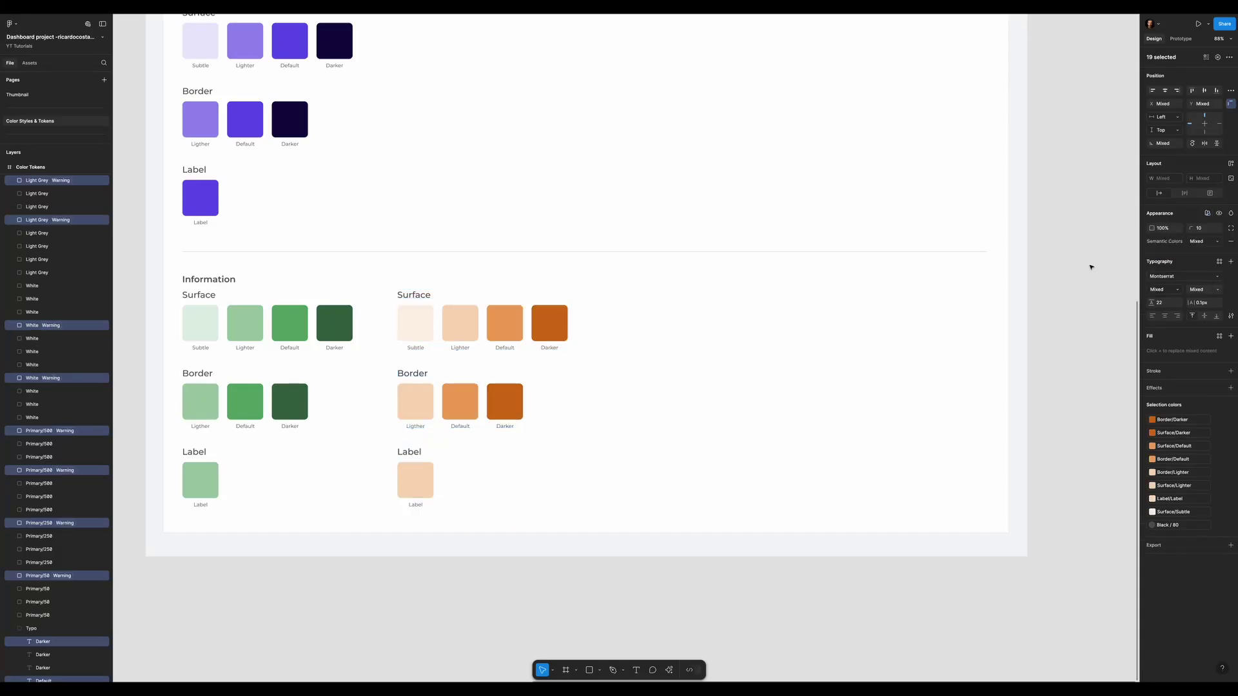
Duplicate the orange Warning swatch group to the right and switch the copy's mode to Error
mouse_move(434, 332)
mouse_down()
mouse_move(634, 333)
mouse_move(614, 334)
mouse_up()
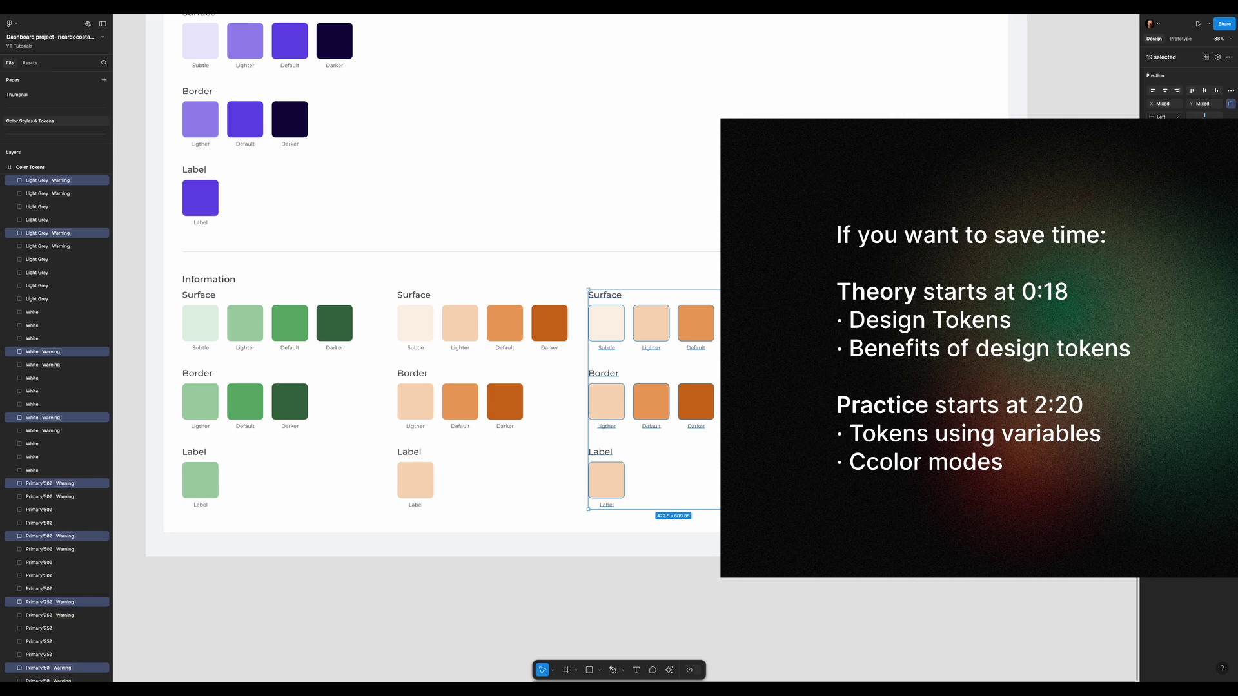
click(1193, 212)
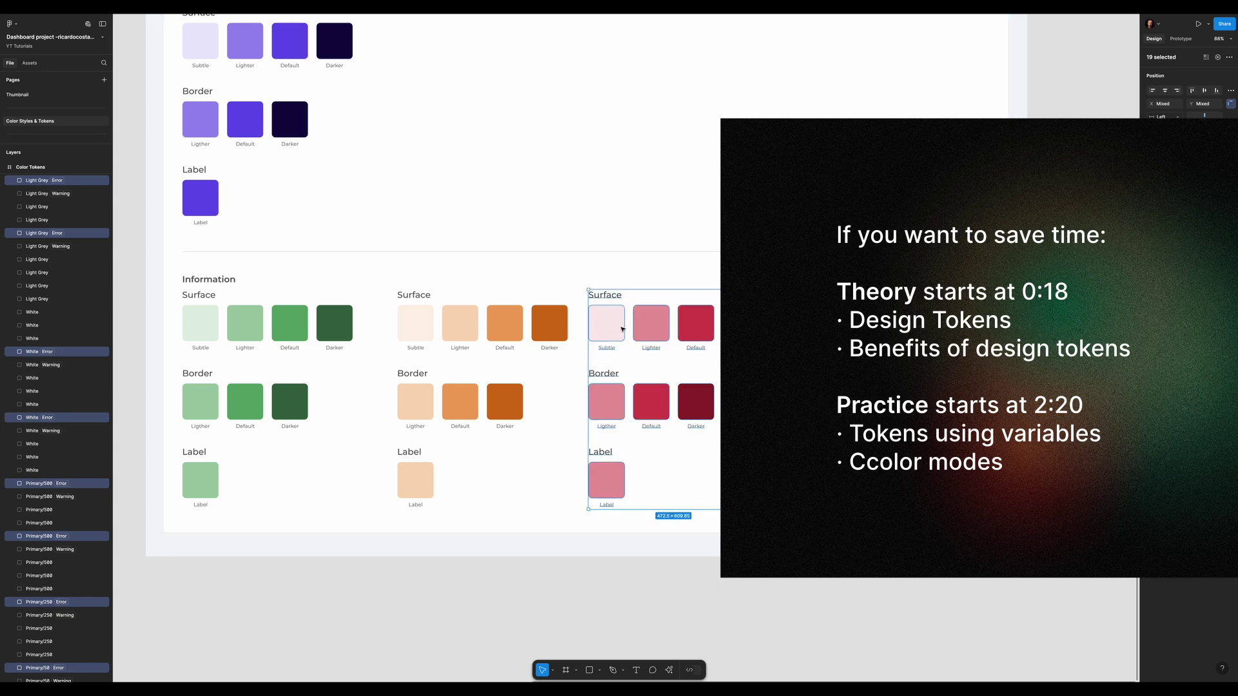
key(ctrl+d)
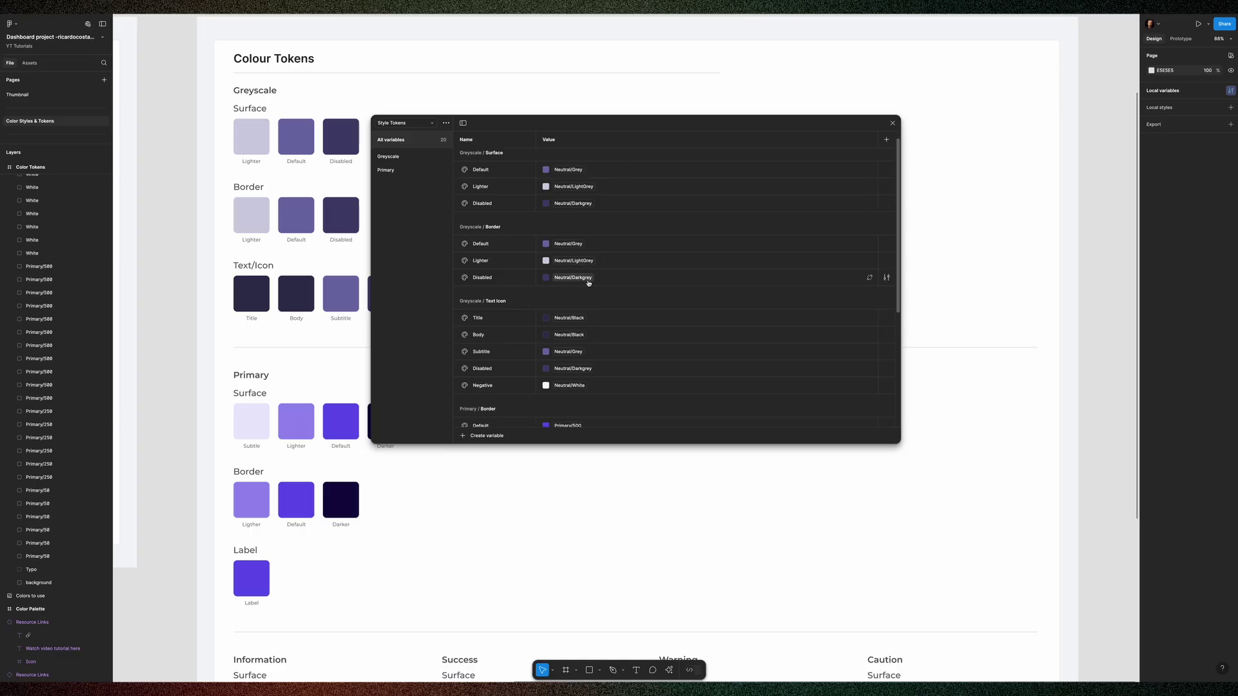
Browse the Greyscale and Primary Style Tokens variables, moving the window to reveal more swatches
scroll(588, 276, down, 5)
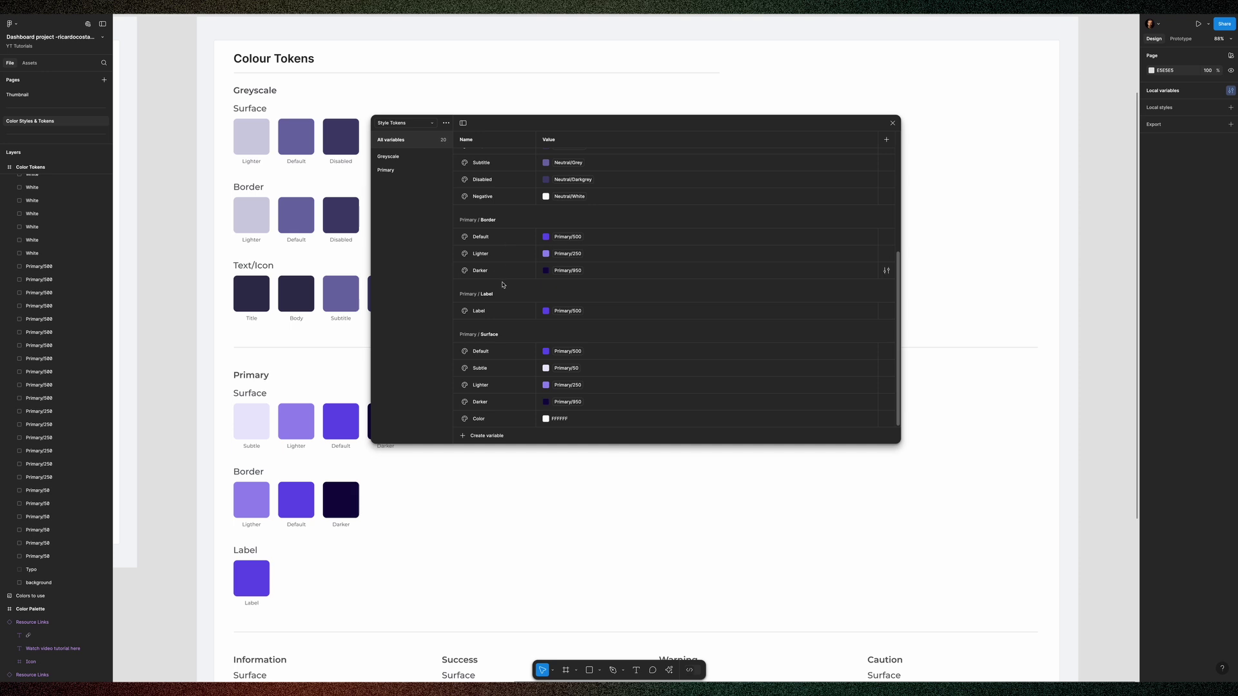
scroll(513, 417, up, 5)
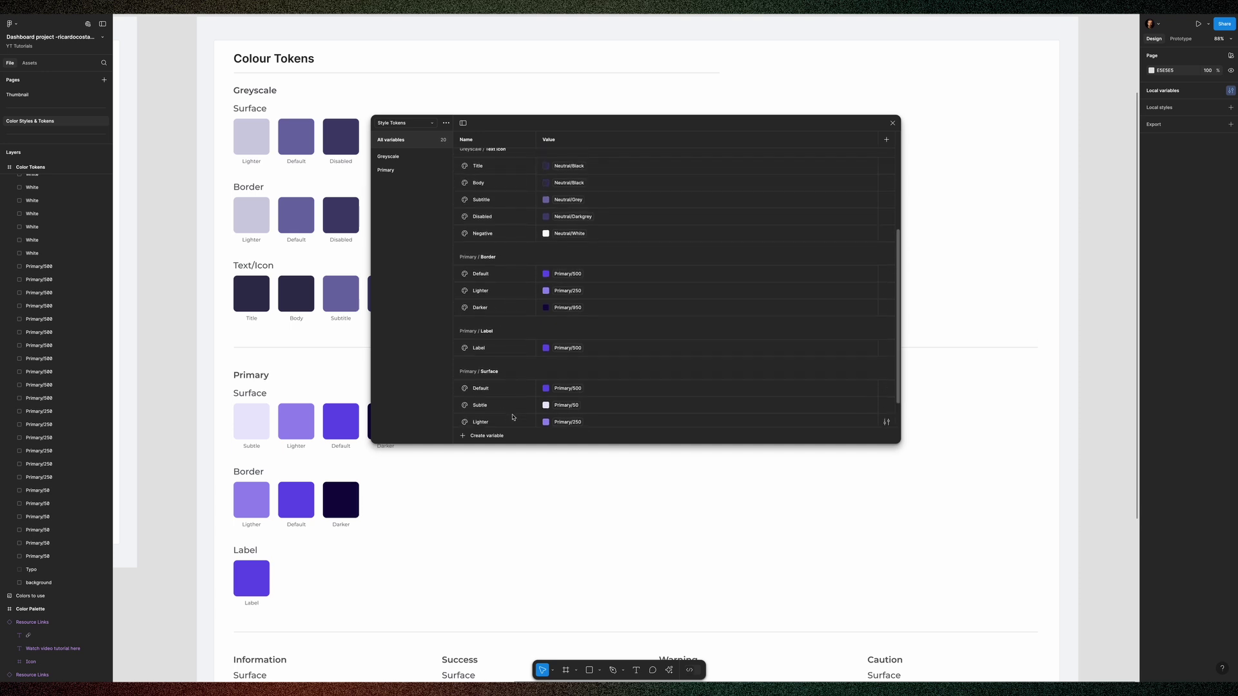
click(401, 157)
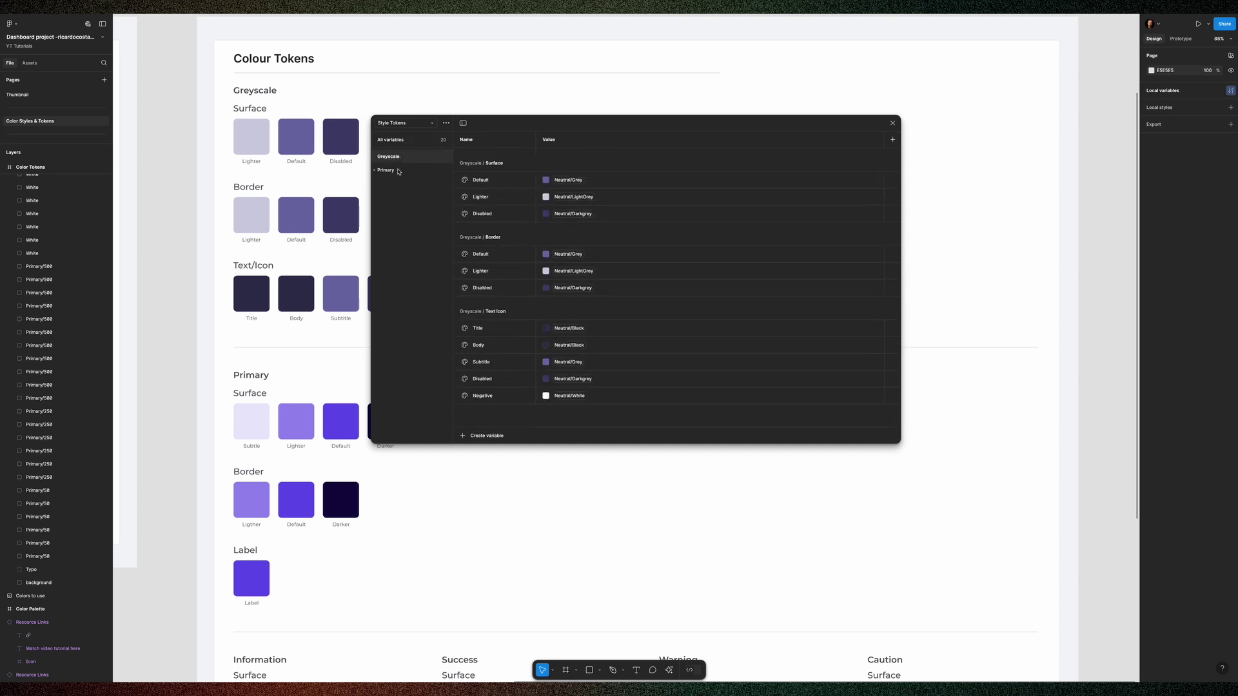
click(399, 171)
click(399, 158)
scroll(415, 467, down, 5)
drag(534, 129, 607, 84)
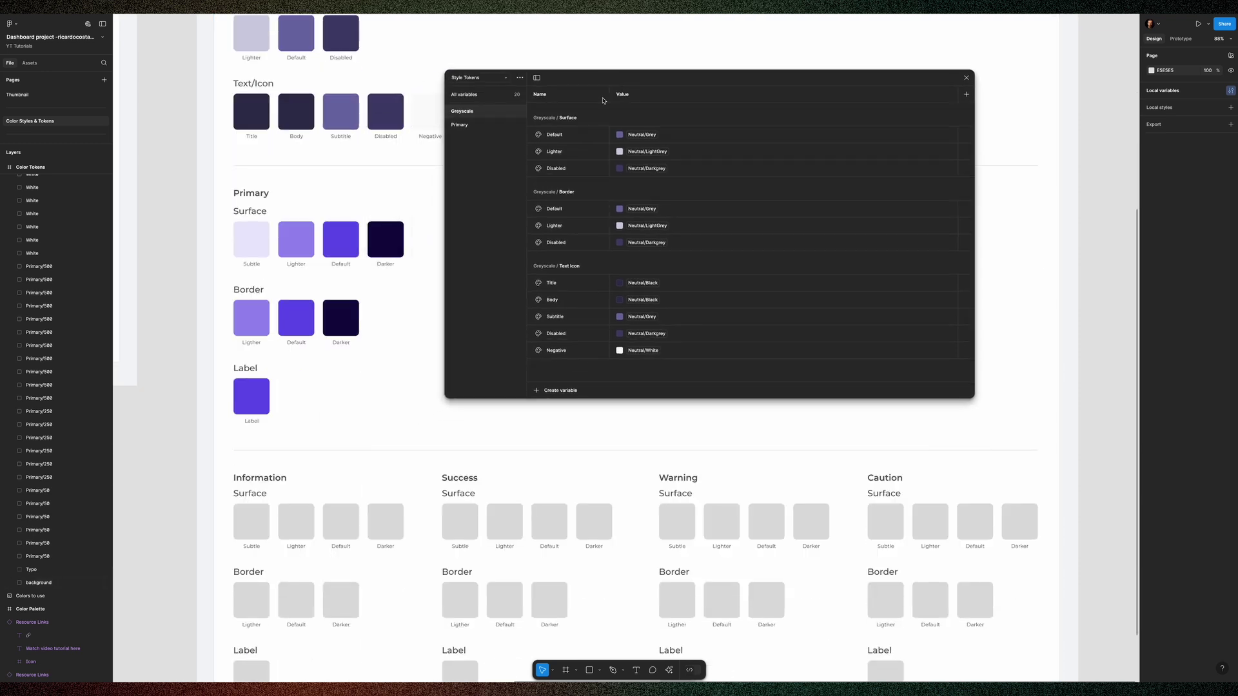
scroll(499, 513, down, 1)
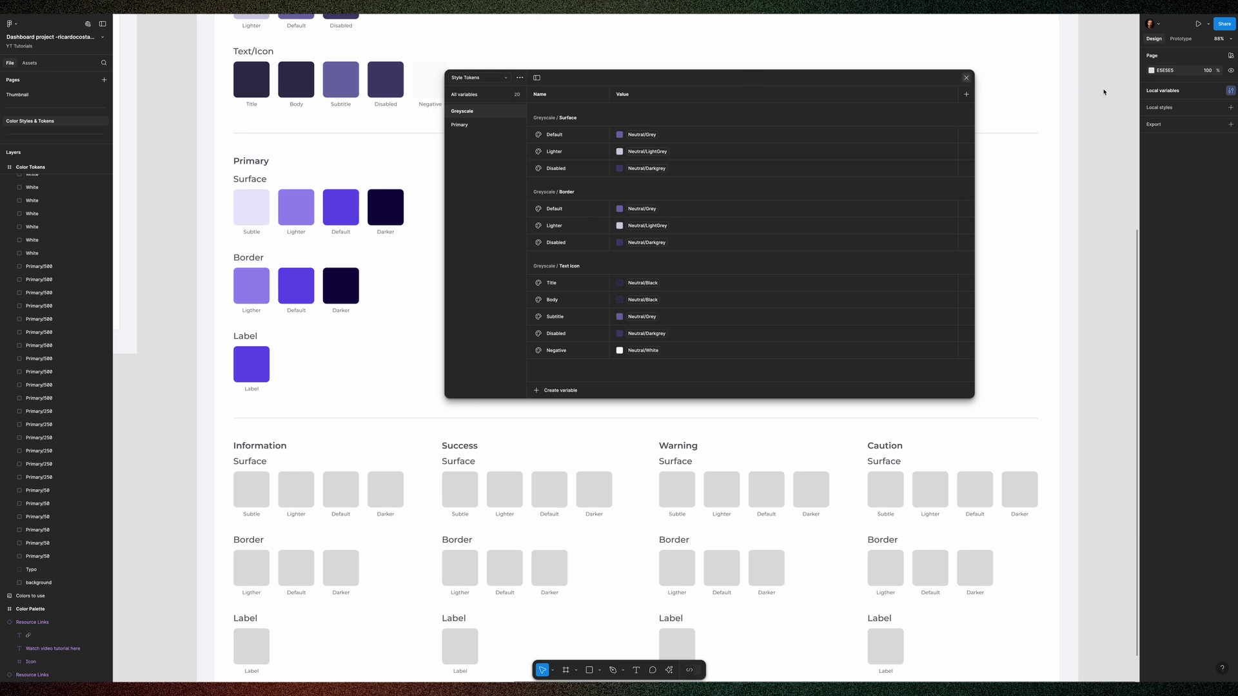
Close and reopen Local variables, then create a new variable collection
click(966, 77)
click(1231, 91)
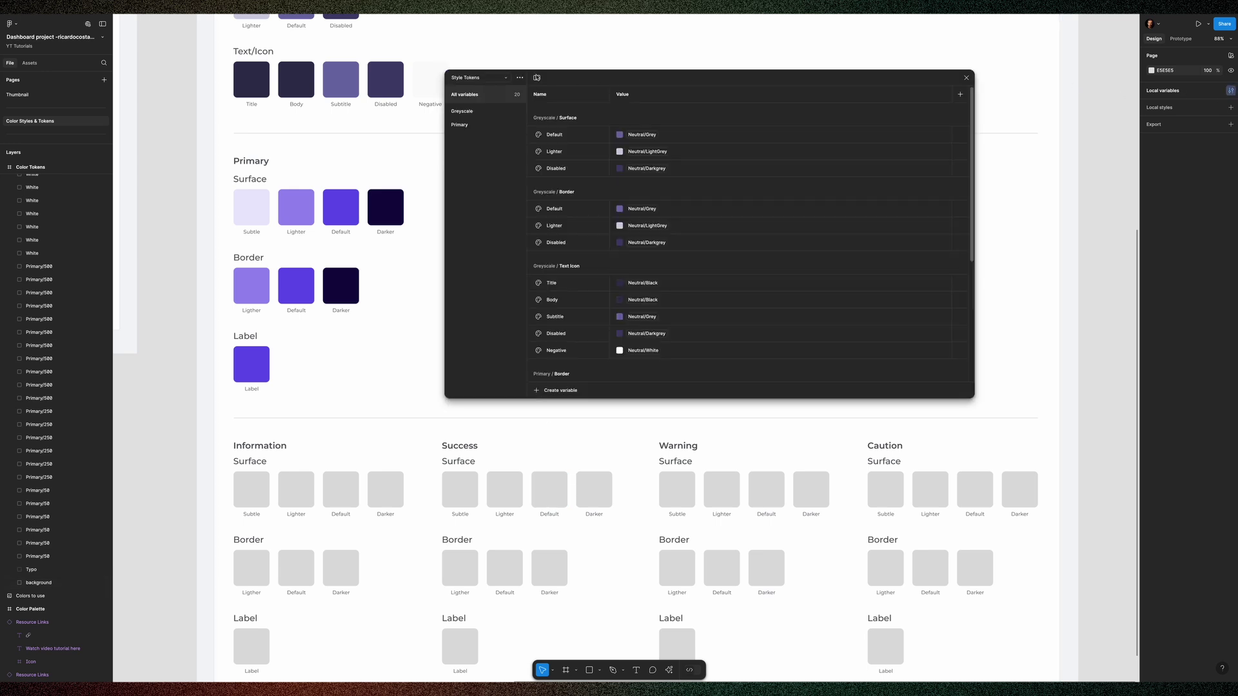
click(522, 78)
click(523, 120)
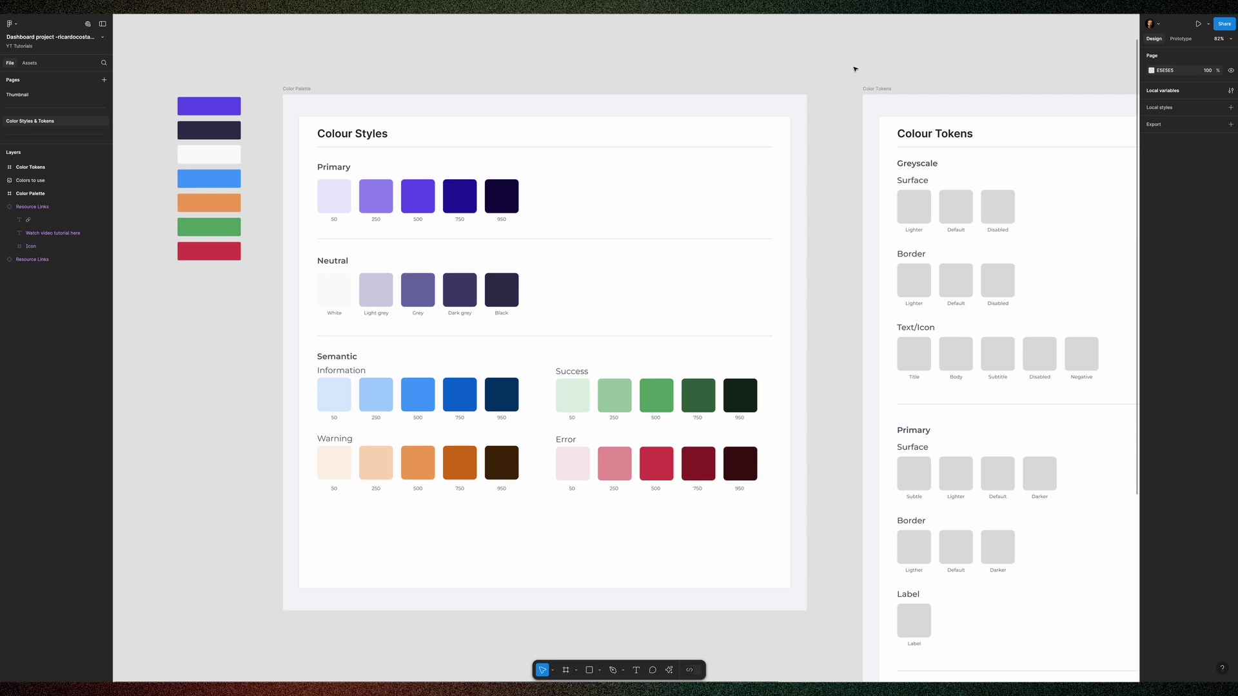
Pan and scroll across the Colour Tokens frame to inspect its placeholder swatch groups
scroll(855, 69, right, 8)
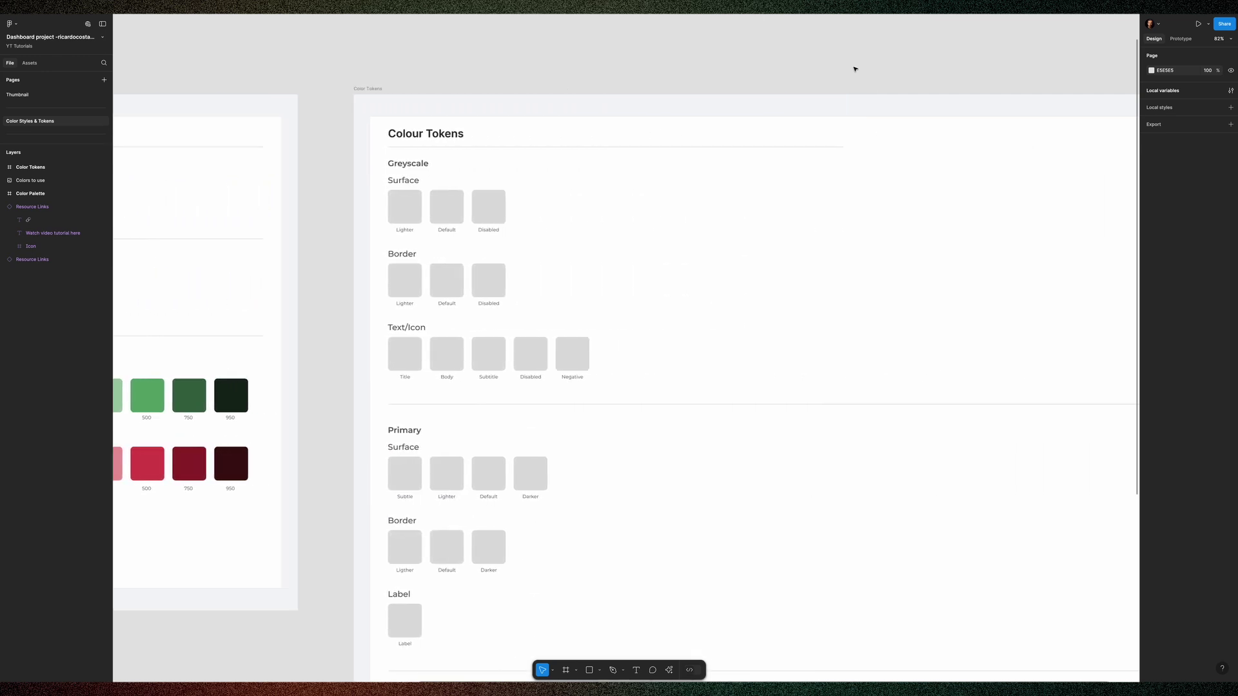
ctrl+scroll(396, 145, up, 3)
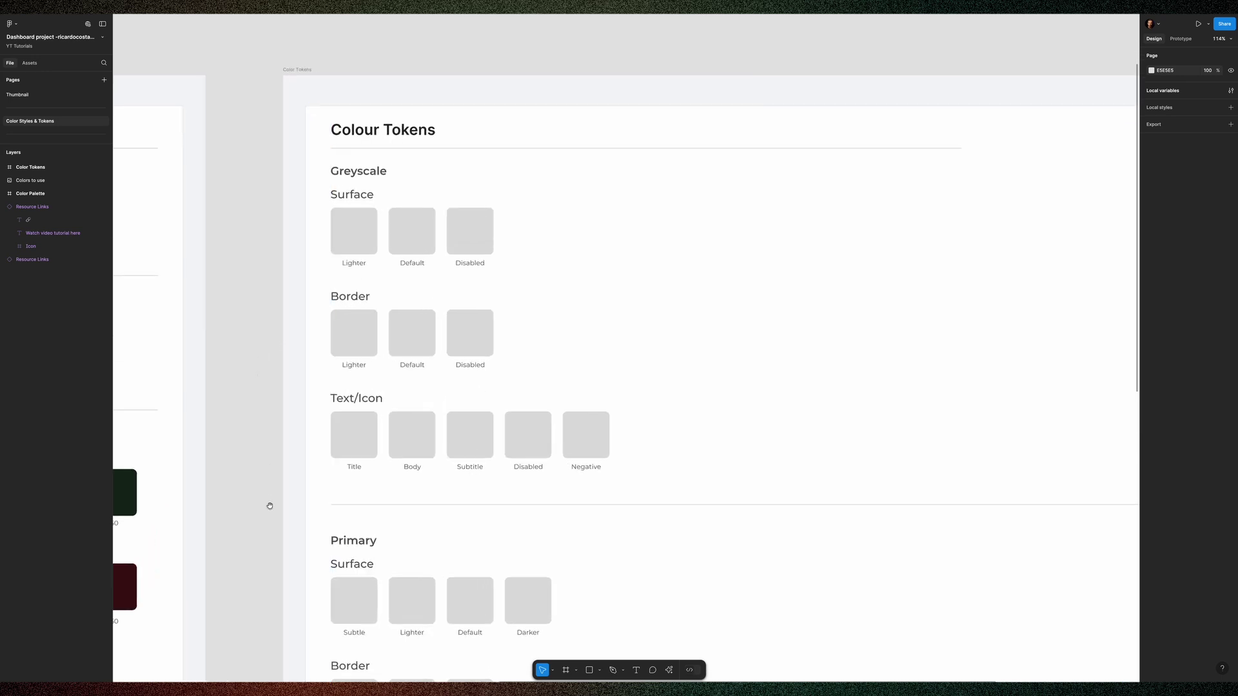
drag(269, 516, 264, 487)
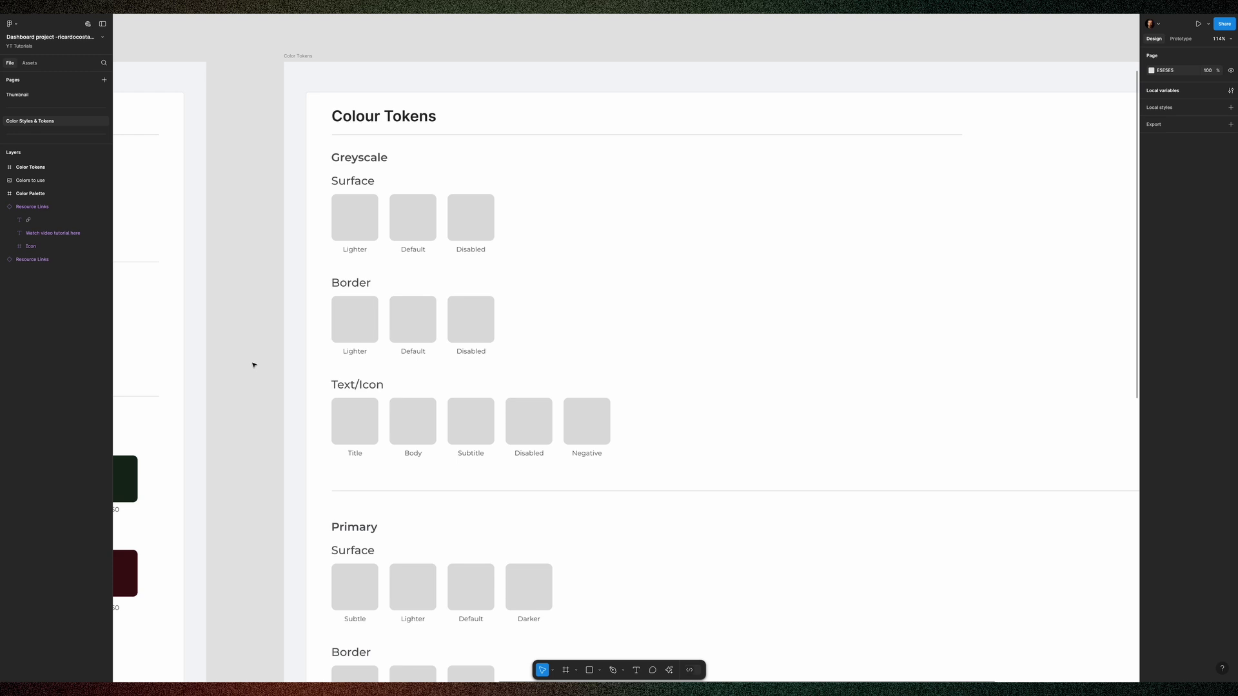
scroll(270, 470, down, 5)
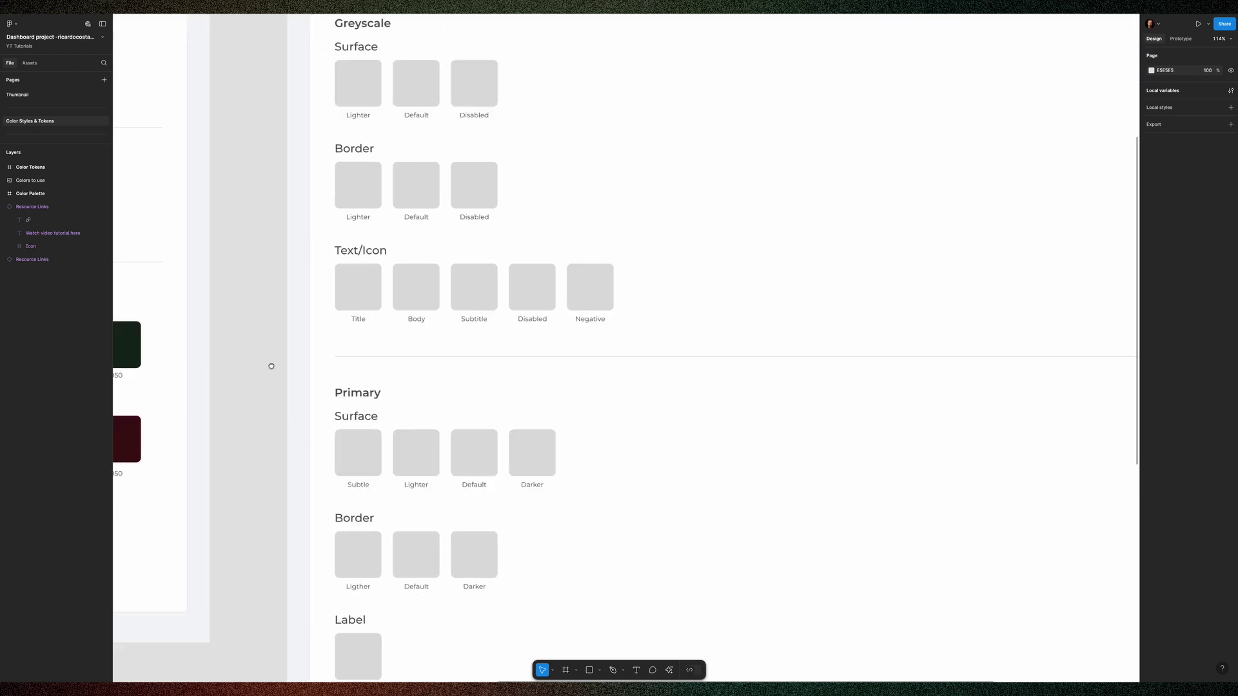
scroll(415, 484, down, 5)
scroll(385, 321, right, 2)
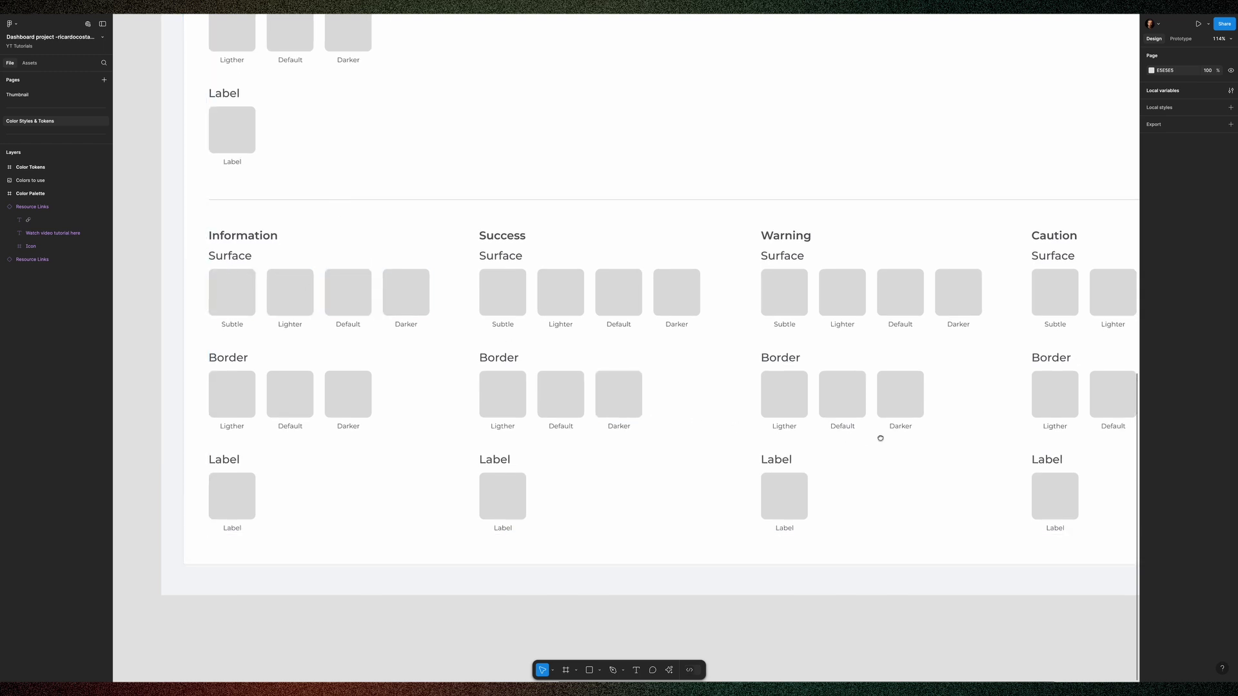
scroll(760, 425, right, 5)
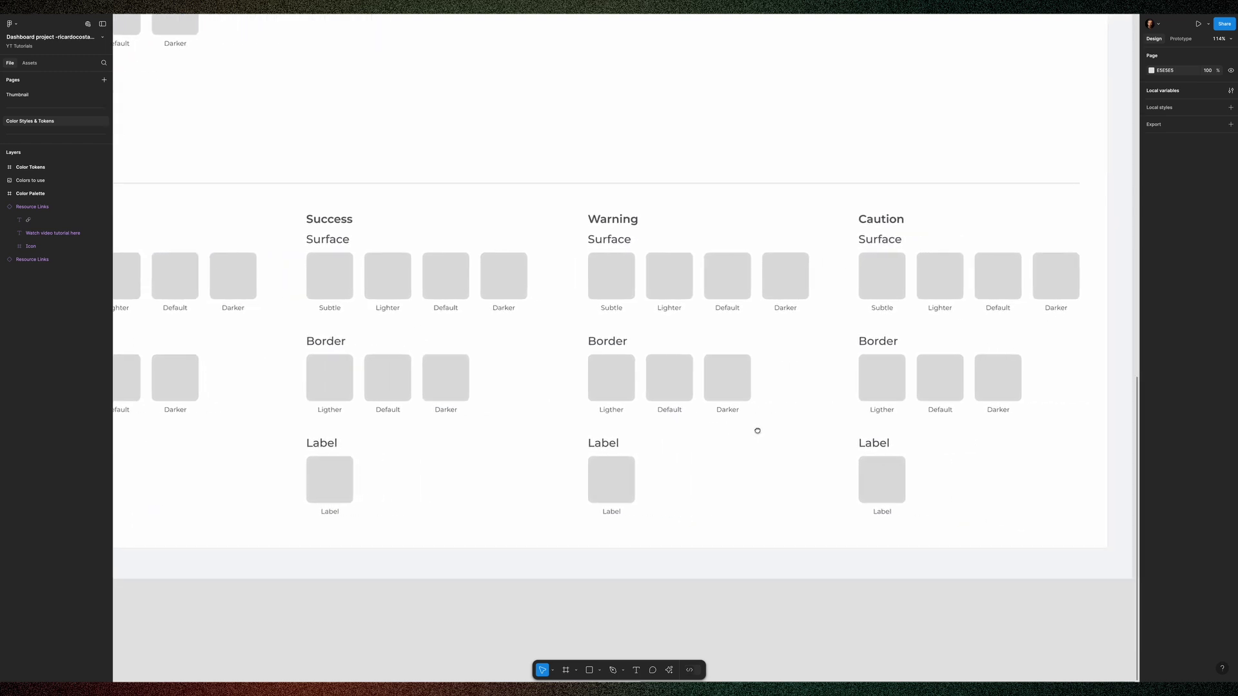
scroll(761, 430, up, 2)
scroll(762, 431, left, 4)
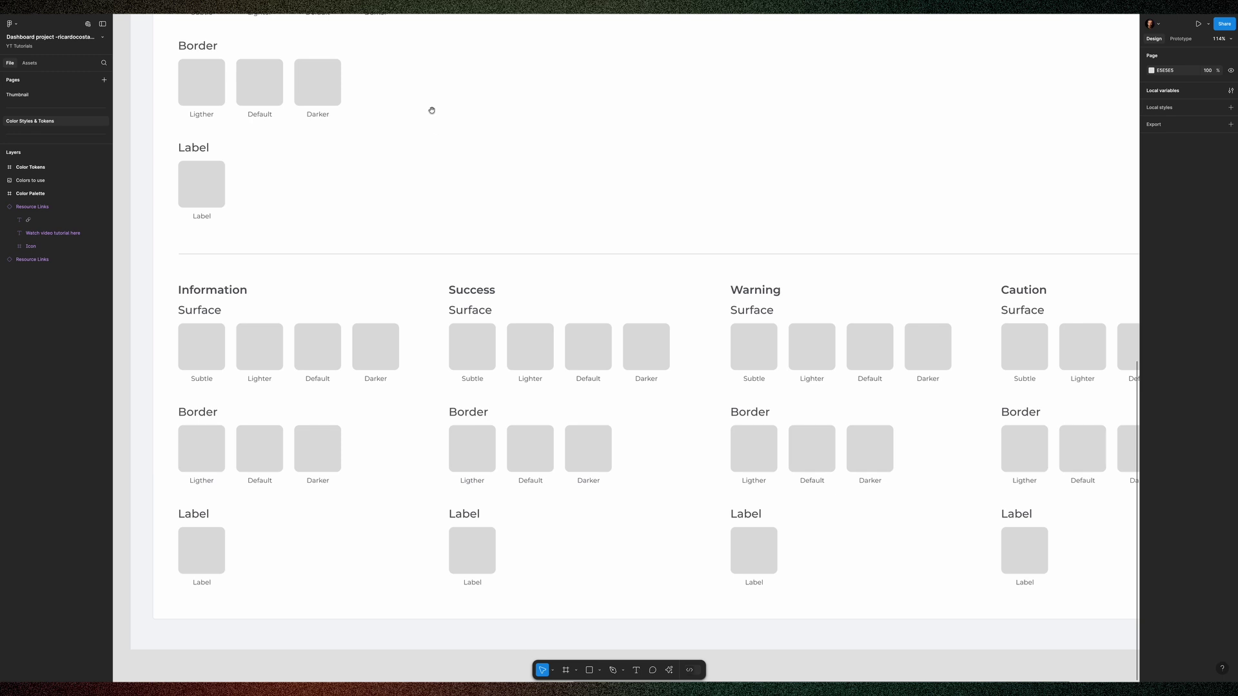
scroll(431, 109, up, 10)
scroll(432, 108, left, 3)
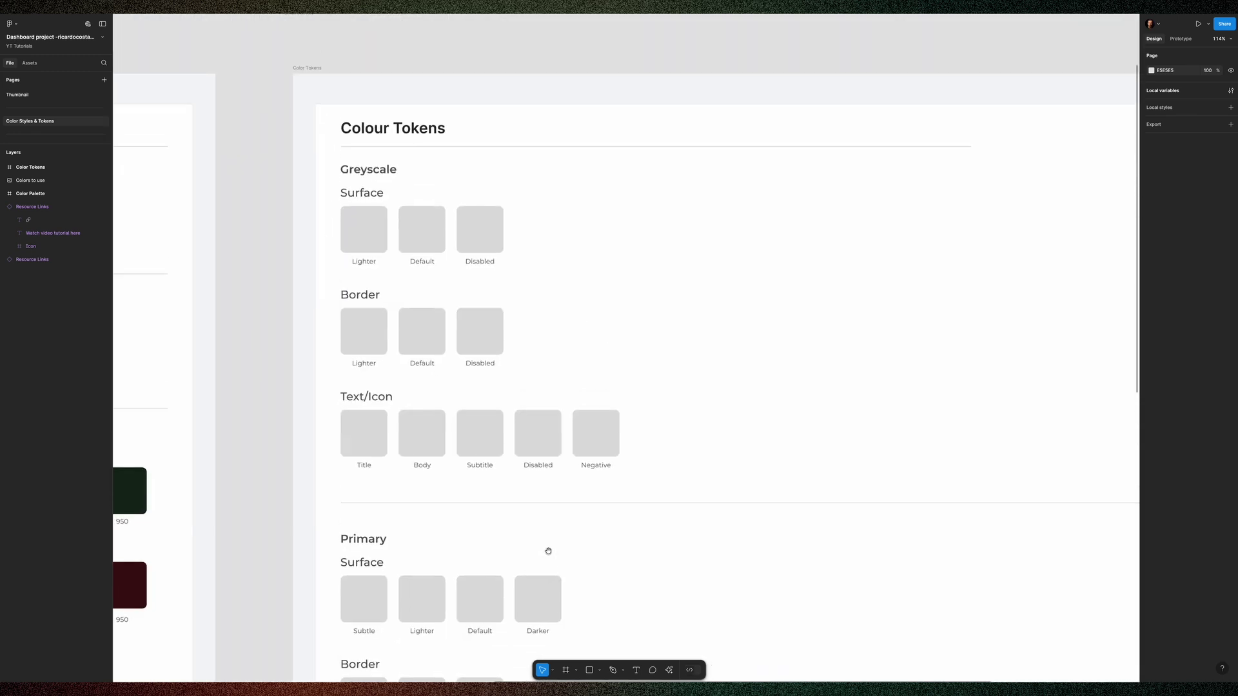
Create a new empty variable collection named Style Tokens and begin adding a variable
click(1231, 92)
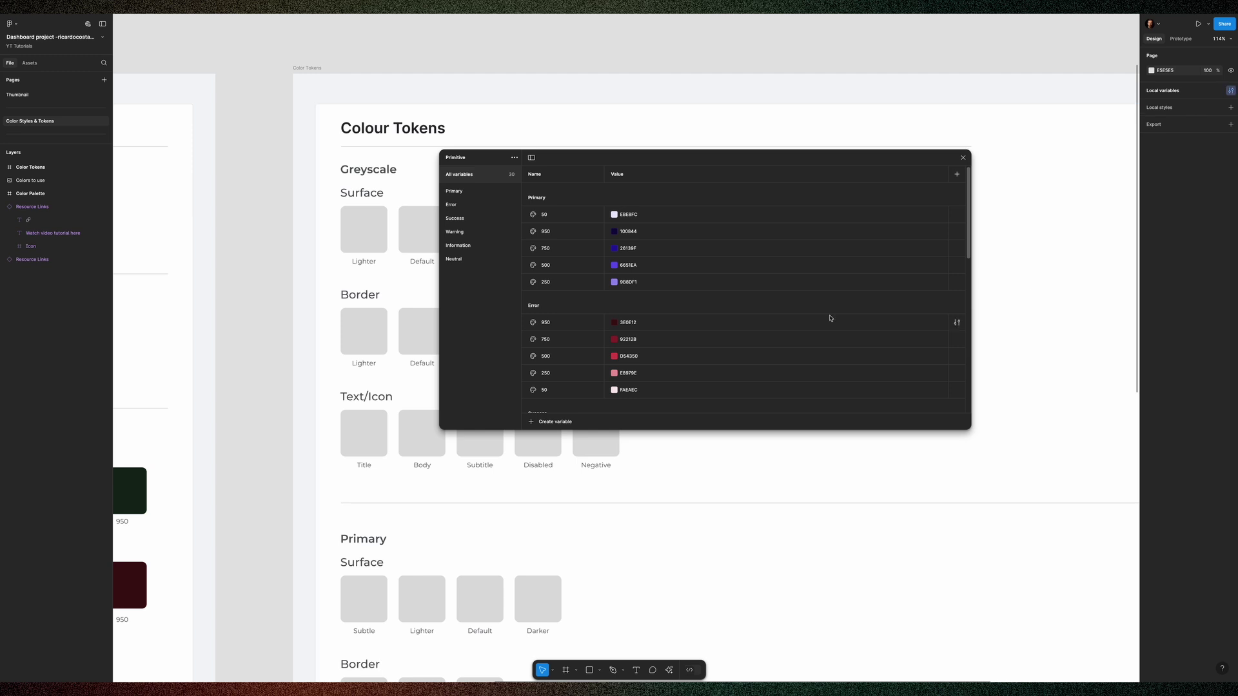
scroll(593, 266, down, 5)
scroll(593, 265, up, 5)
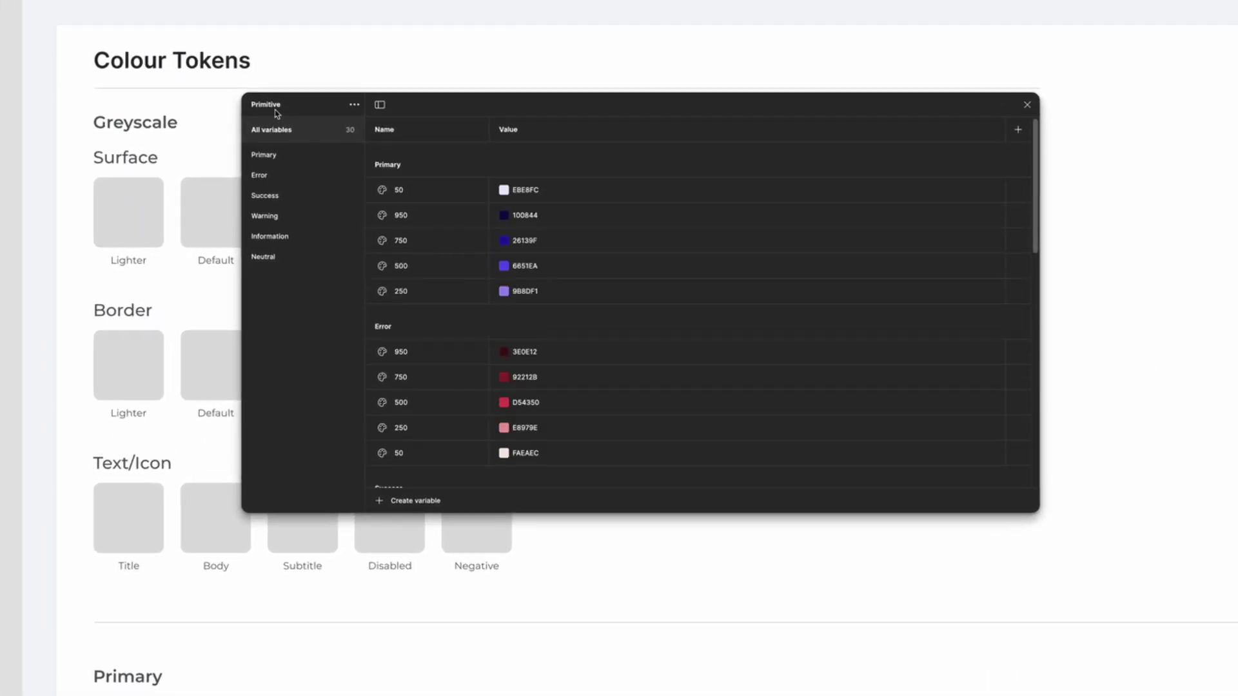
click(354, 105)
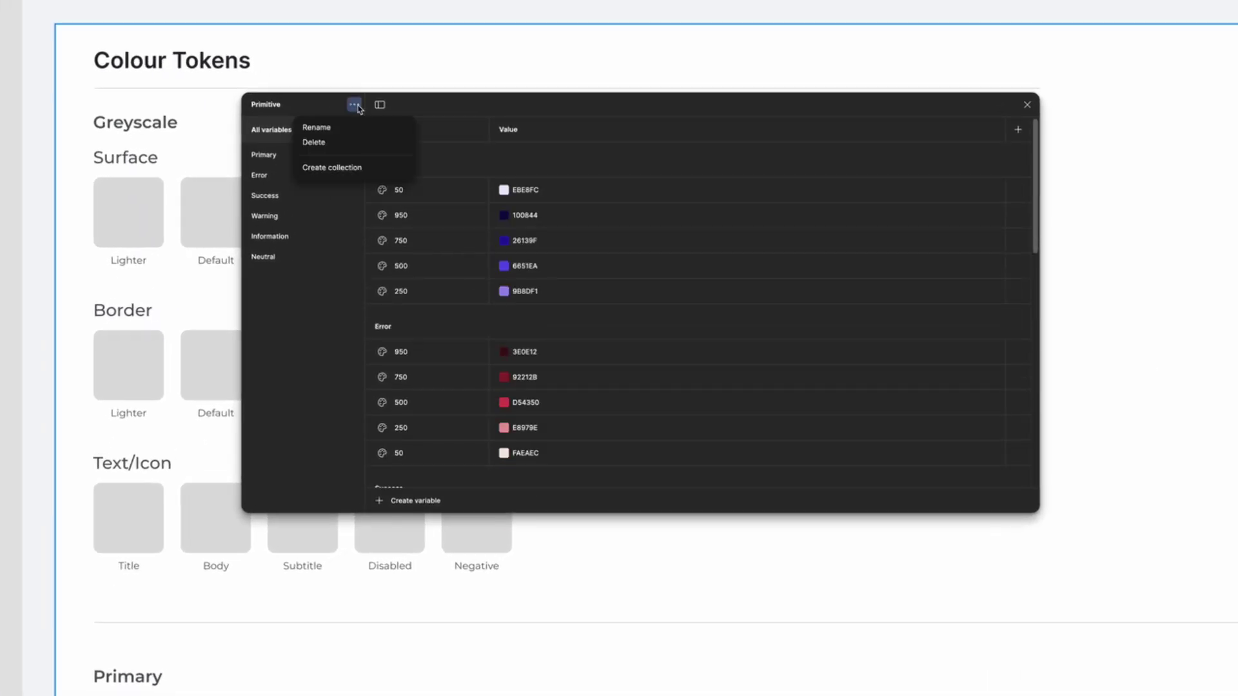
click(333, 167)
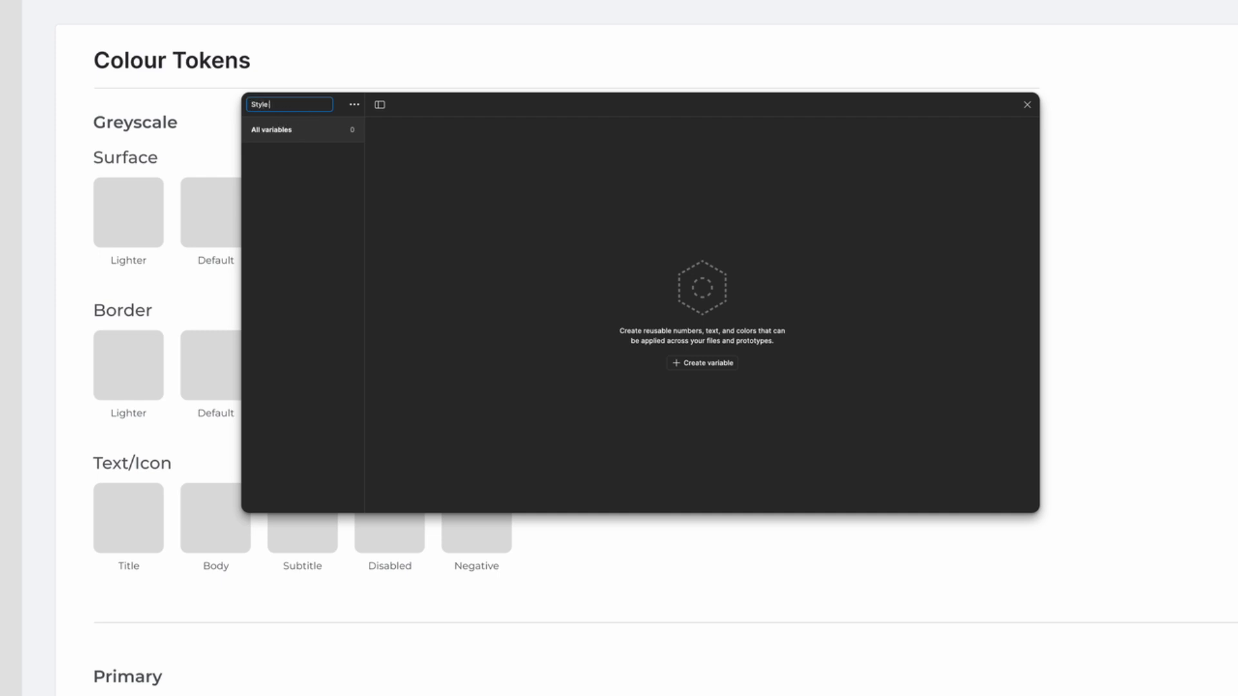
key(Return)
click(714, 368)
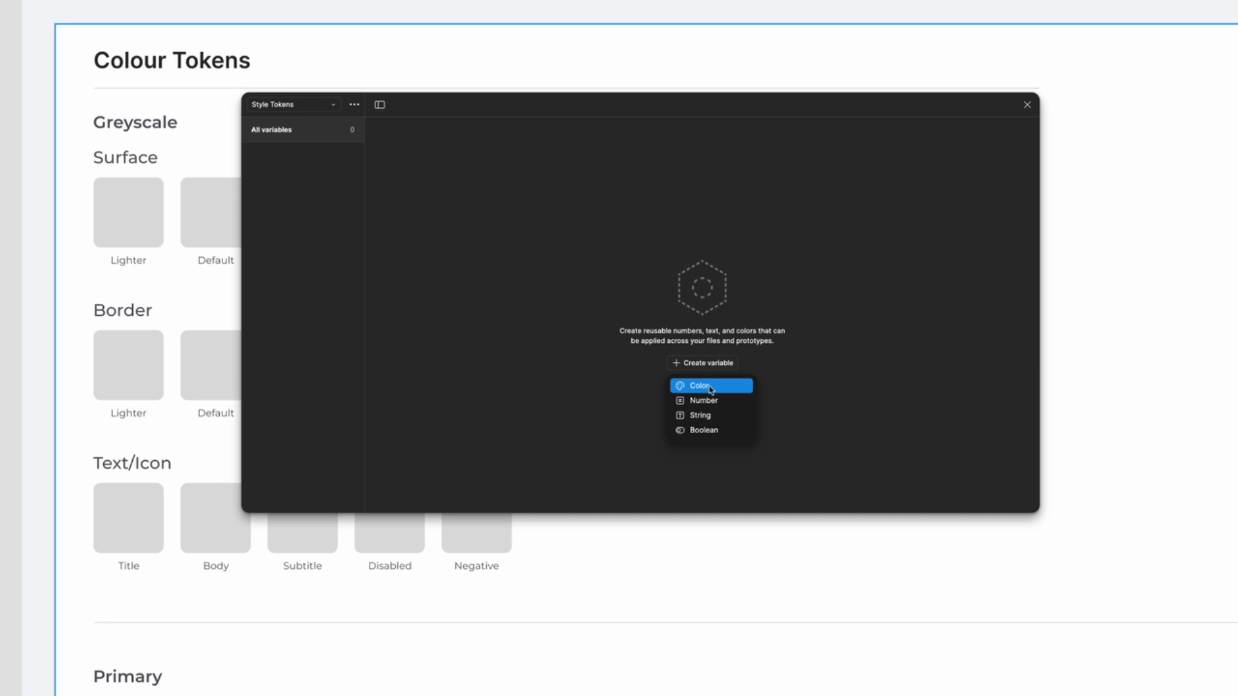
Create the colour variable Greyscale / Surface / Default and select it within the Surface group
click(712, 386)
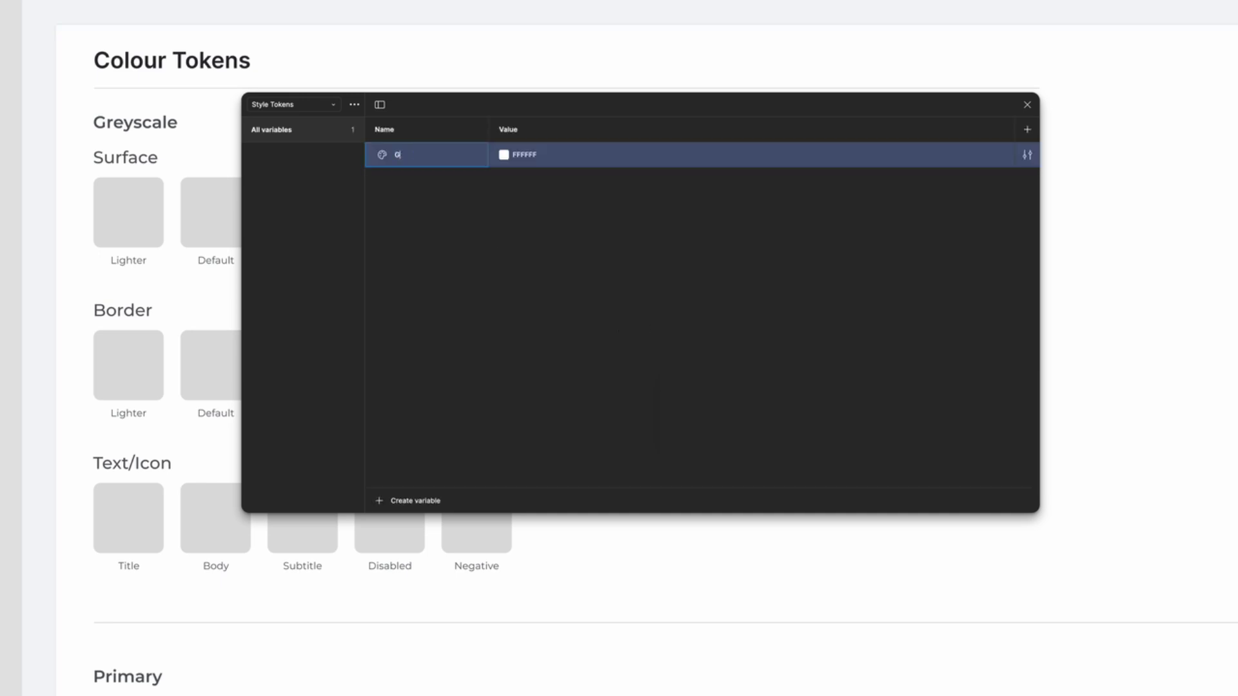
text(reyscale)
text(Surface / Default)
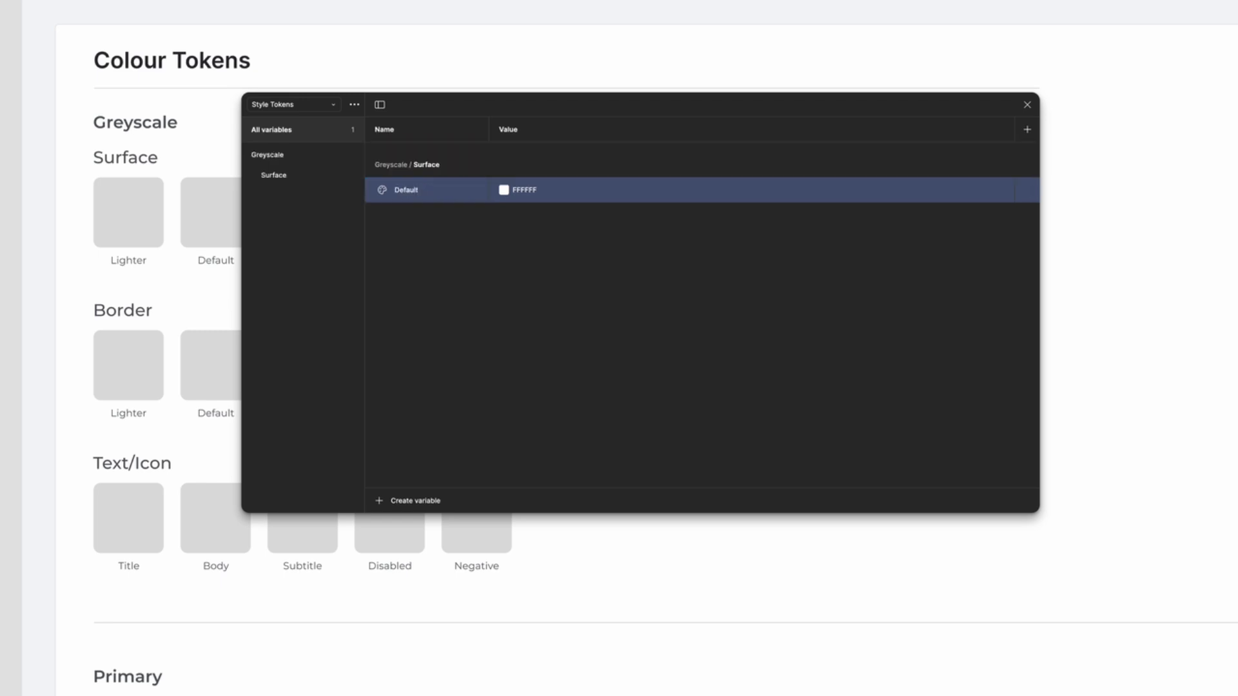
key(Return)
click(256, 158)
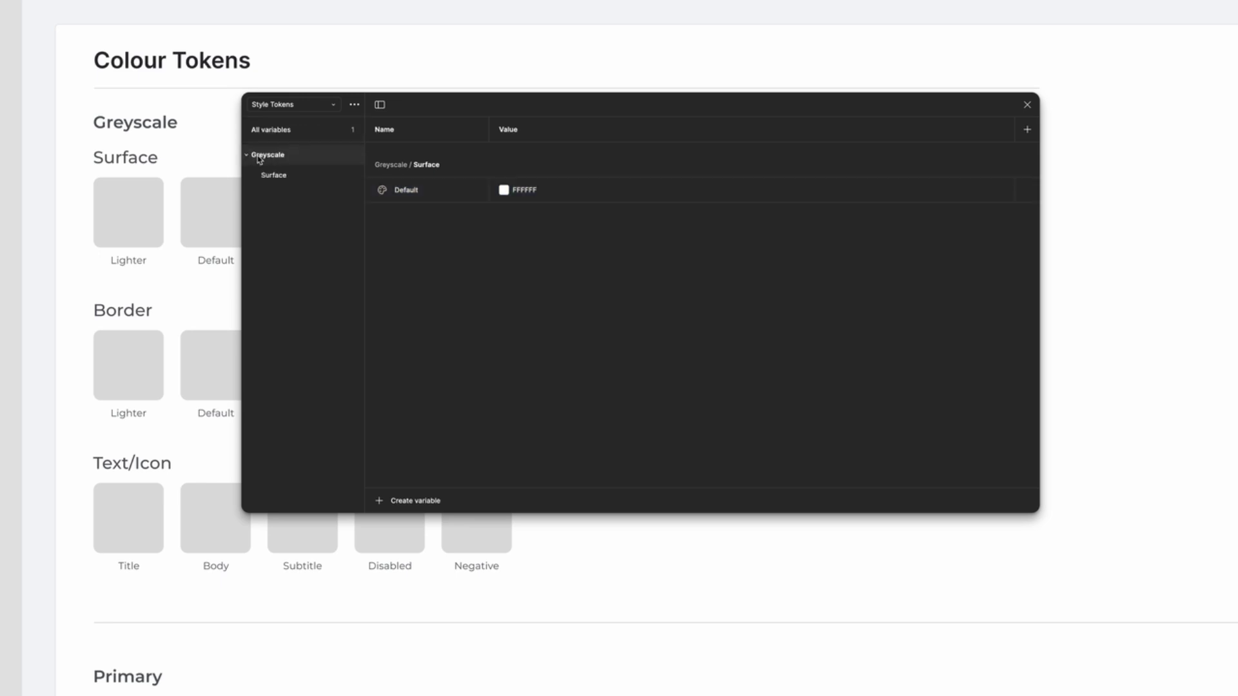
click(272, 179)
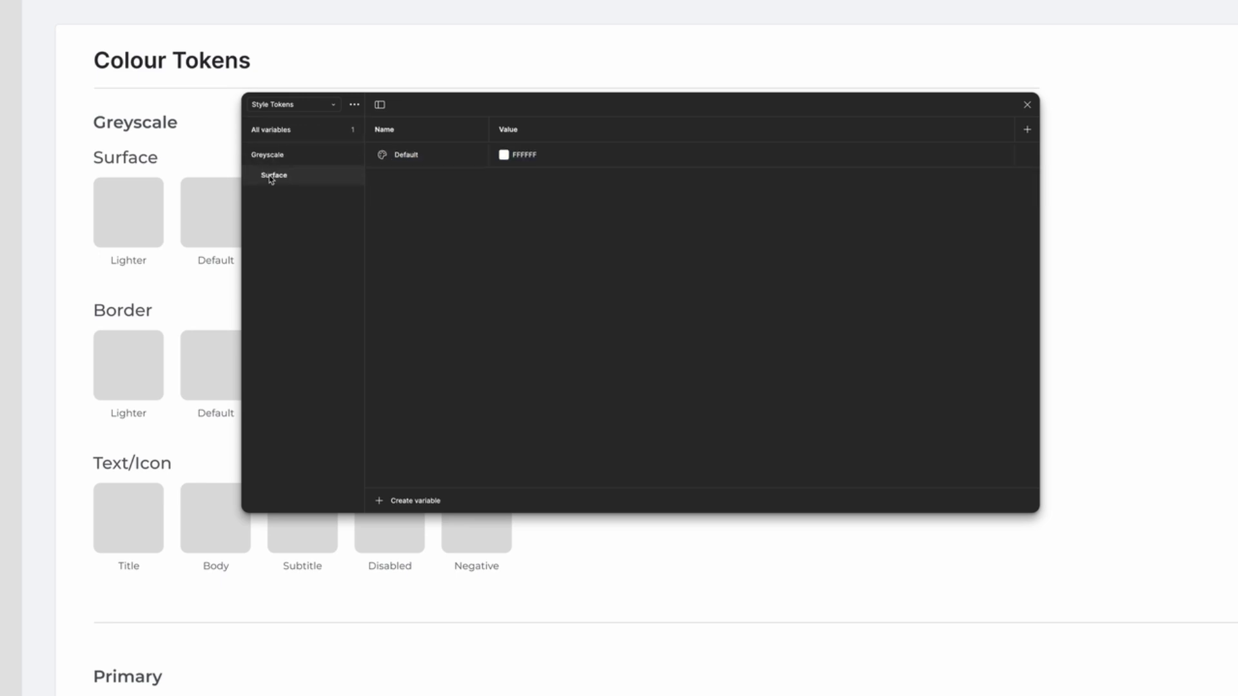
click(439, 161)
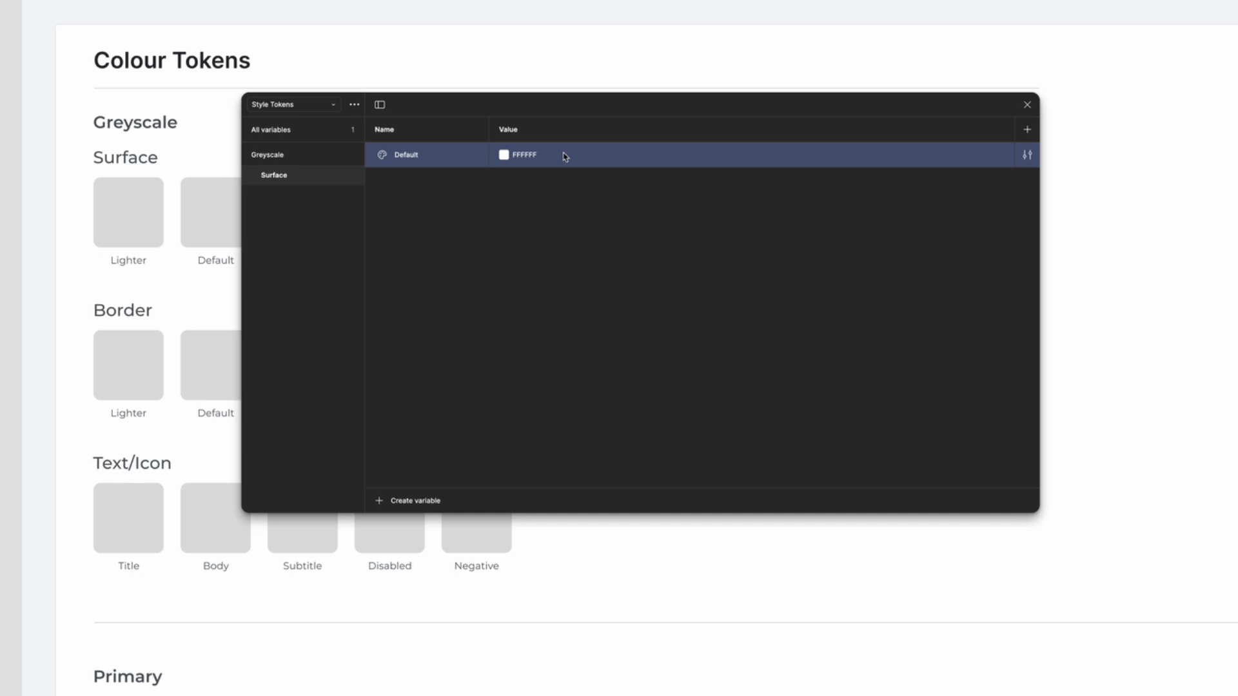
Link the Surface Default token to the Neutral Grey library colour
click(503, 156)
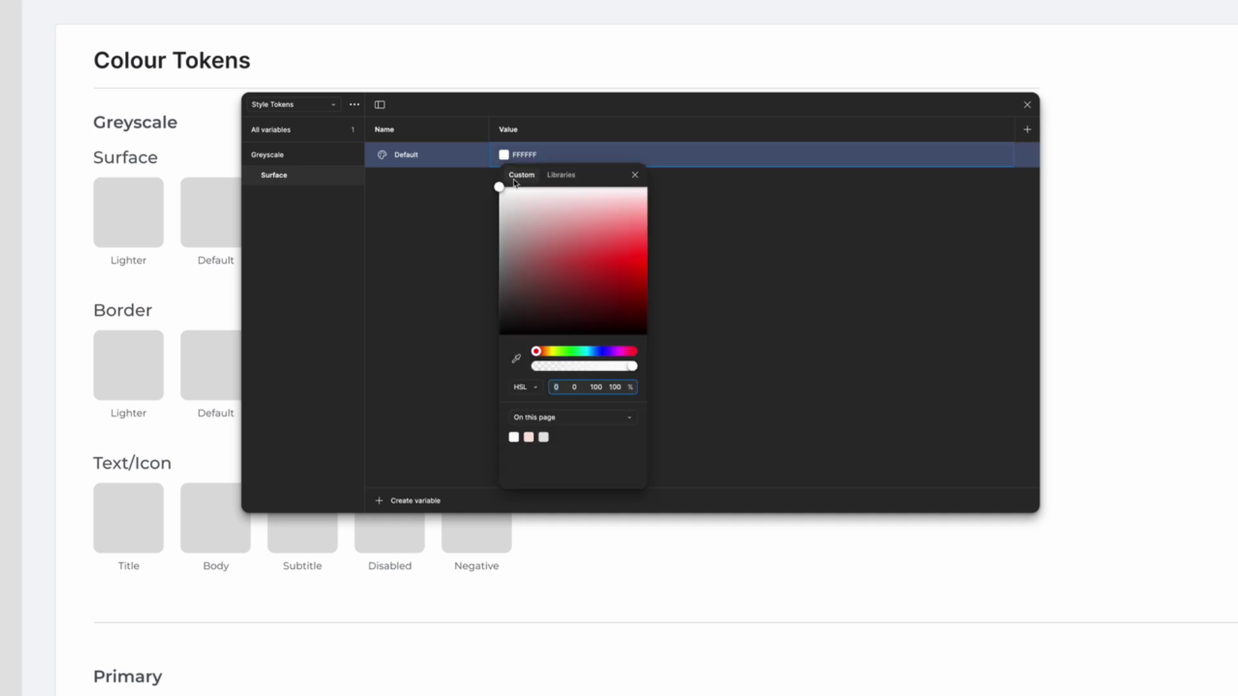
click(561, 176)
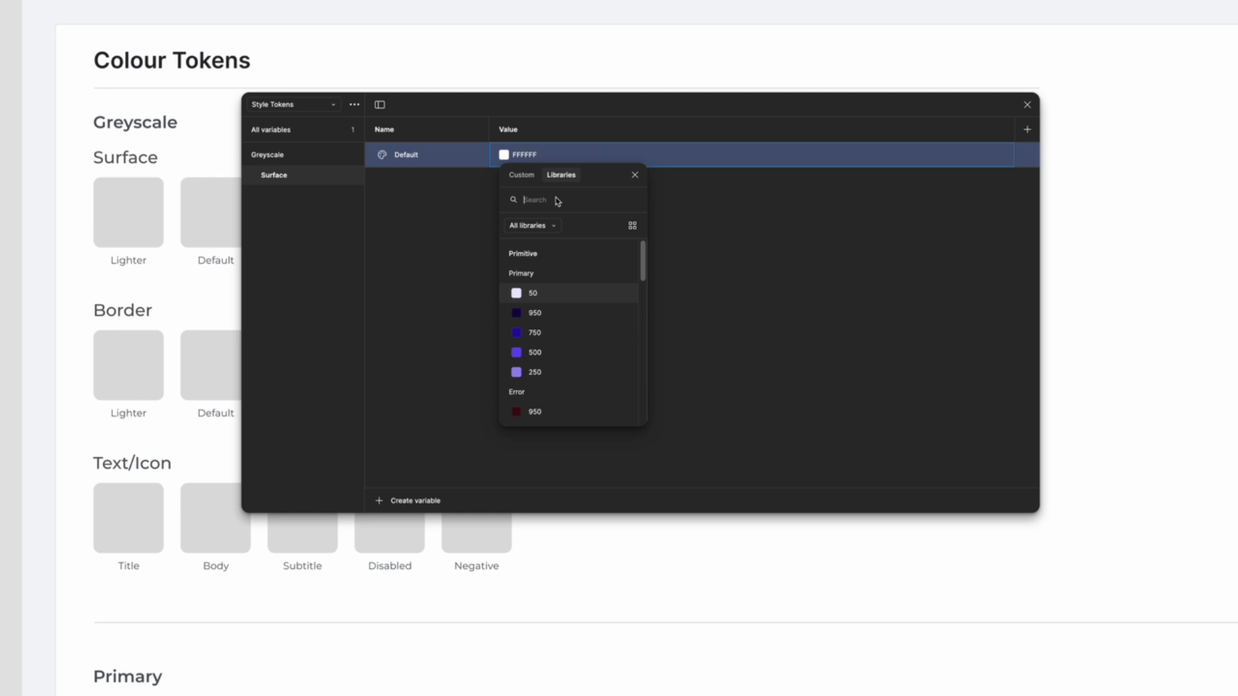
text(grey)
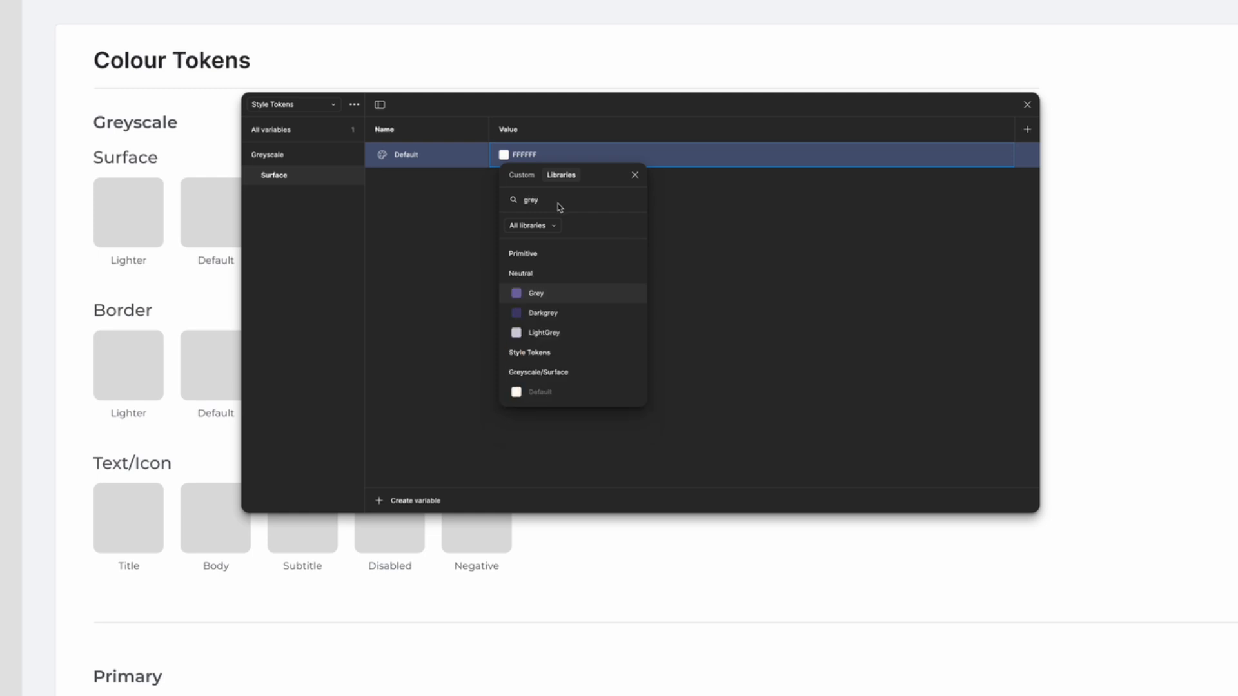
click(537, 294)
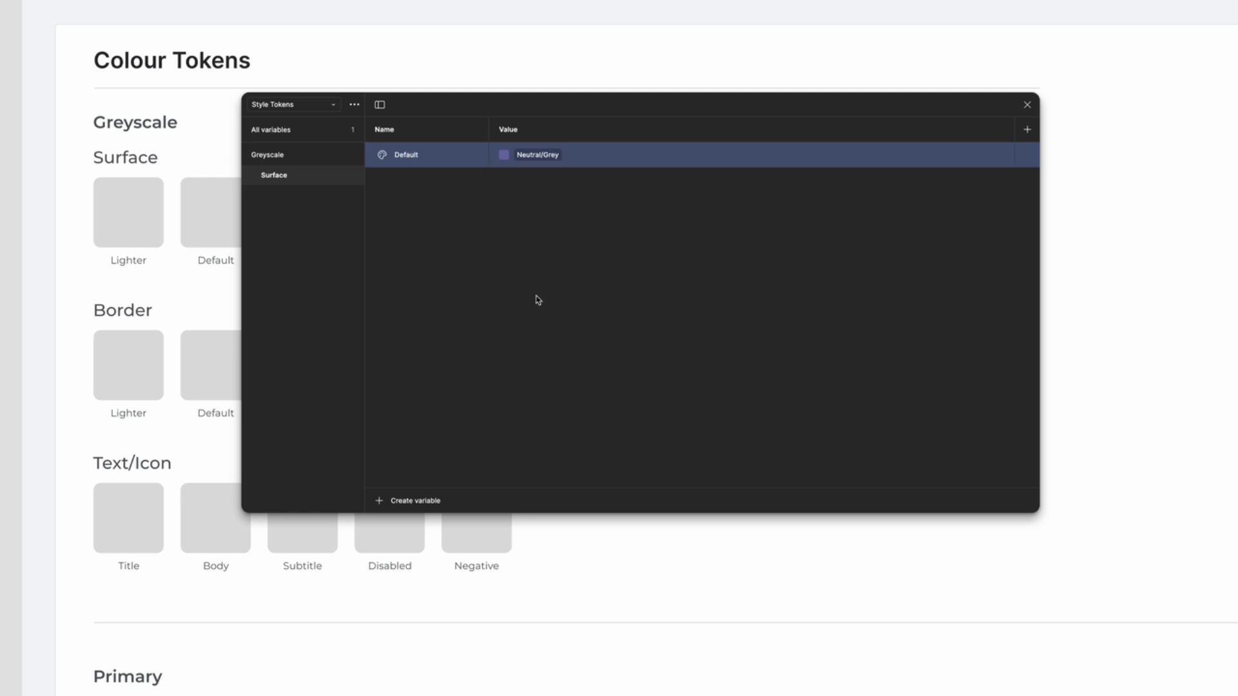
Add a Lighter colour variable linked to Neutral LightGrey
click(436, 503)
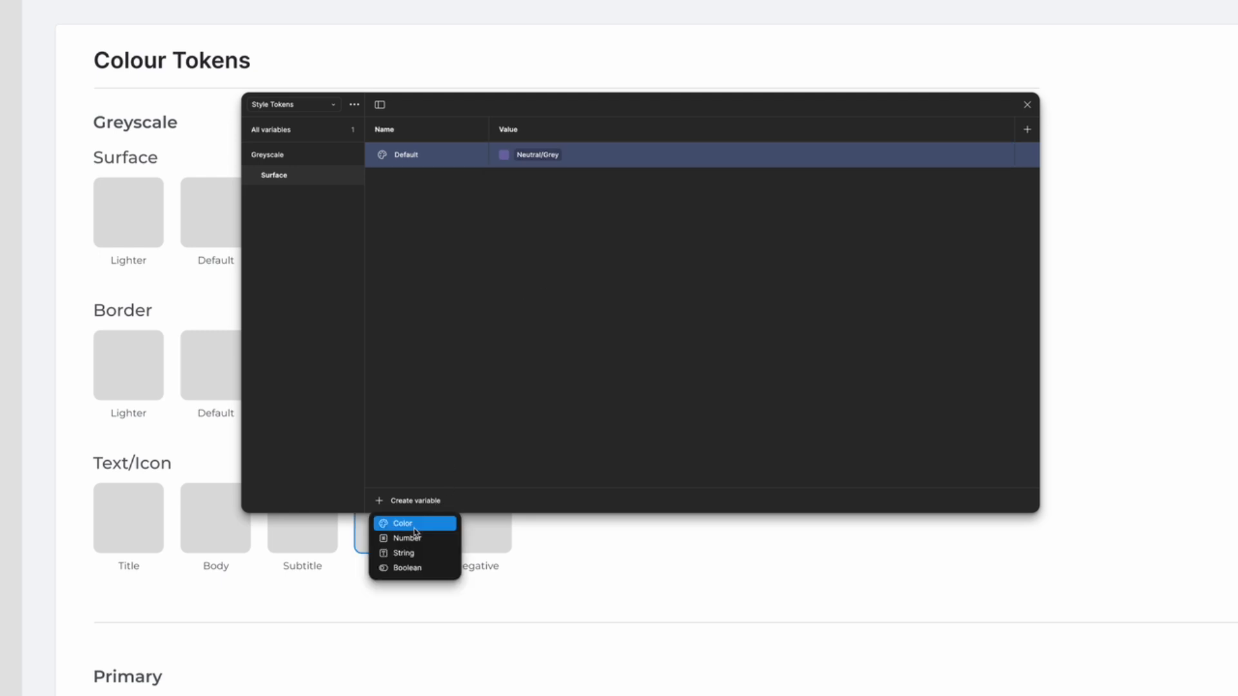
click(416, 521)
text(Lighter)
key(Return)
click(503, 183)
click(573, 202)
text(grey)
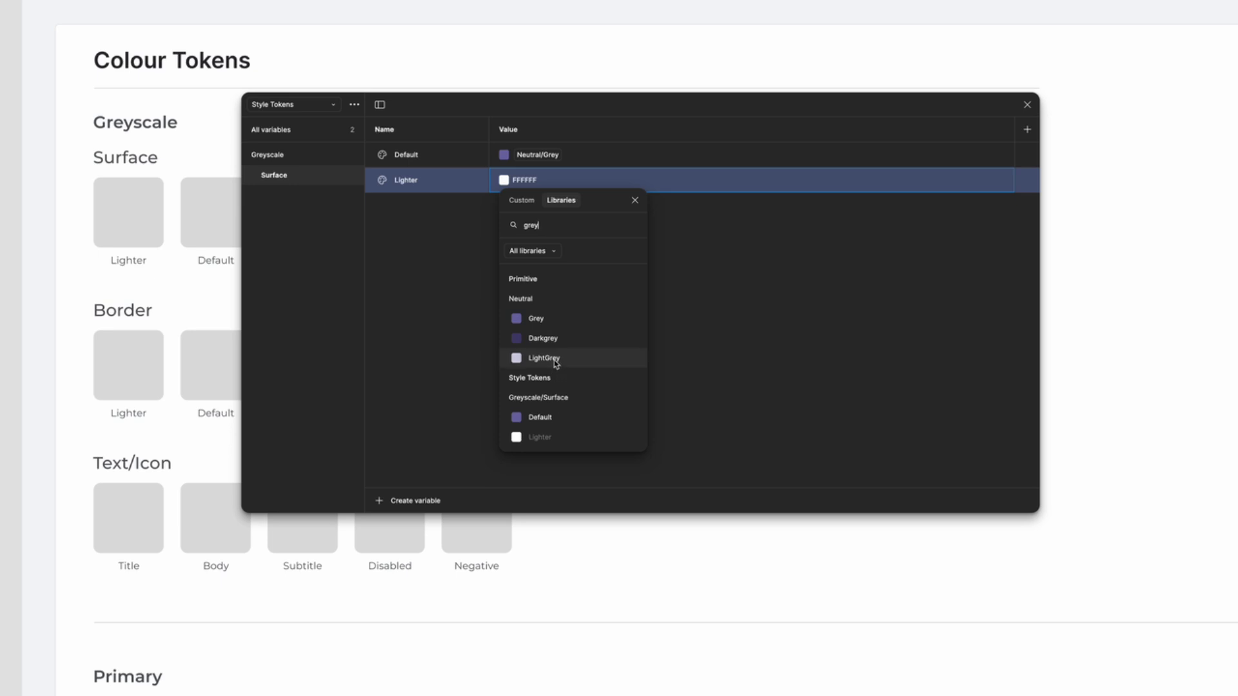
click(555, 360)
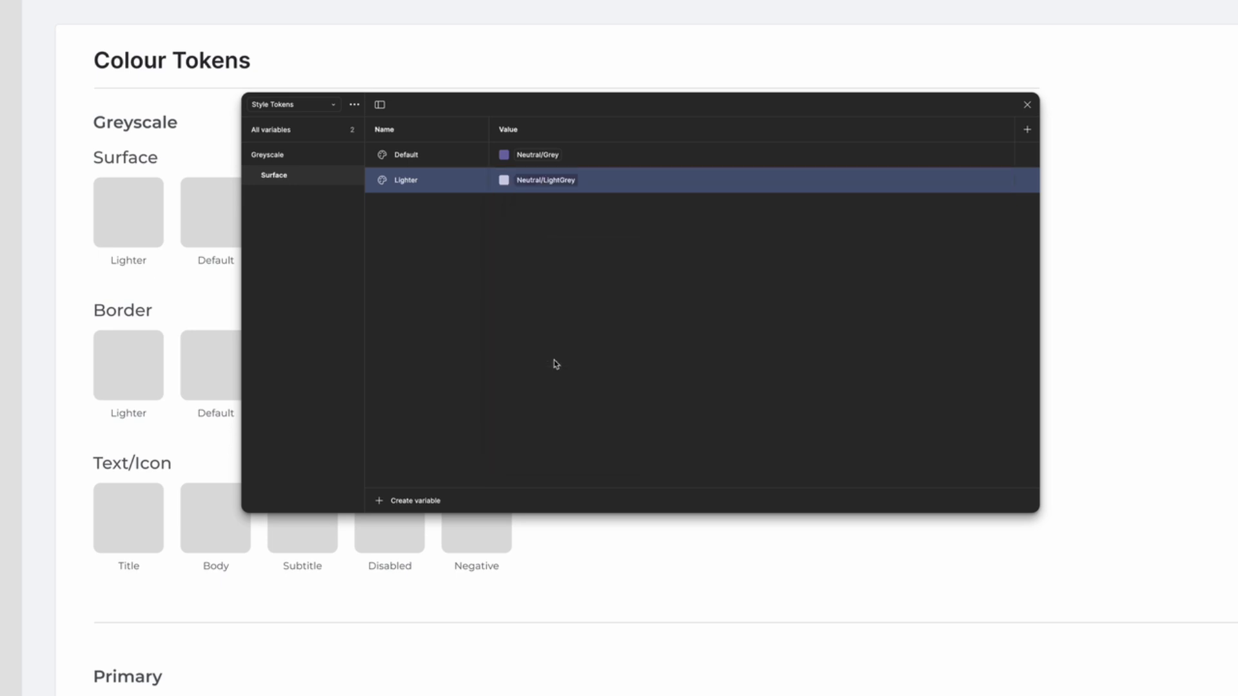
Add a Disabled colour variable linked to Neutral Darkgrey
click(428, 501)
click(405, 524)
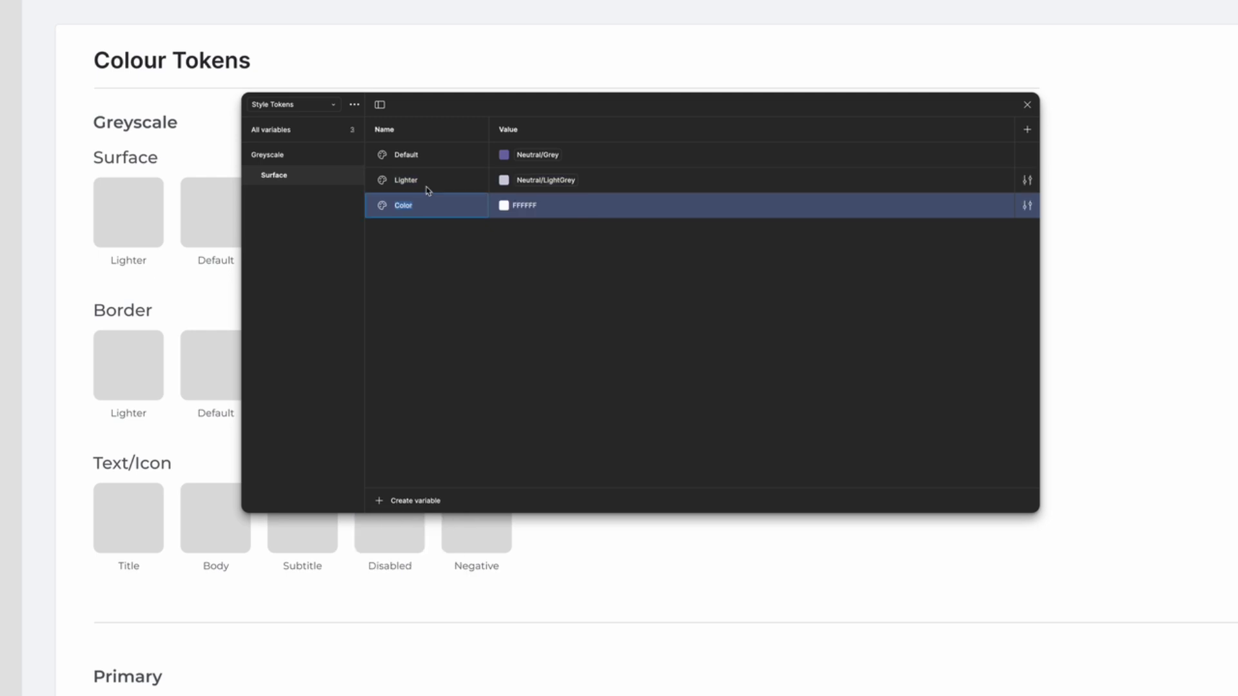
text(Disabled)
key(Return)
click(504, 205)
click(561, 227)
text(neutral)
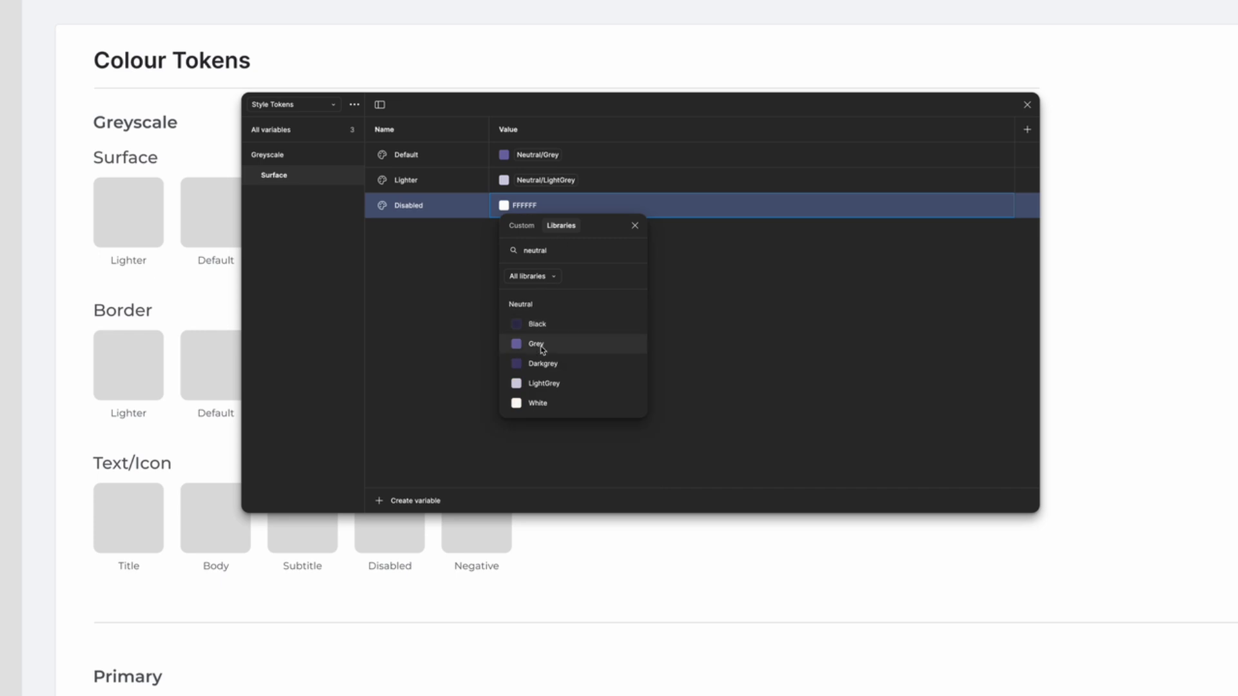
click(541, 363)
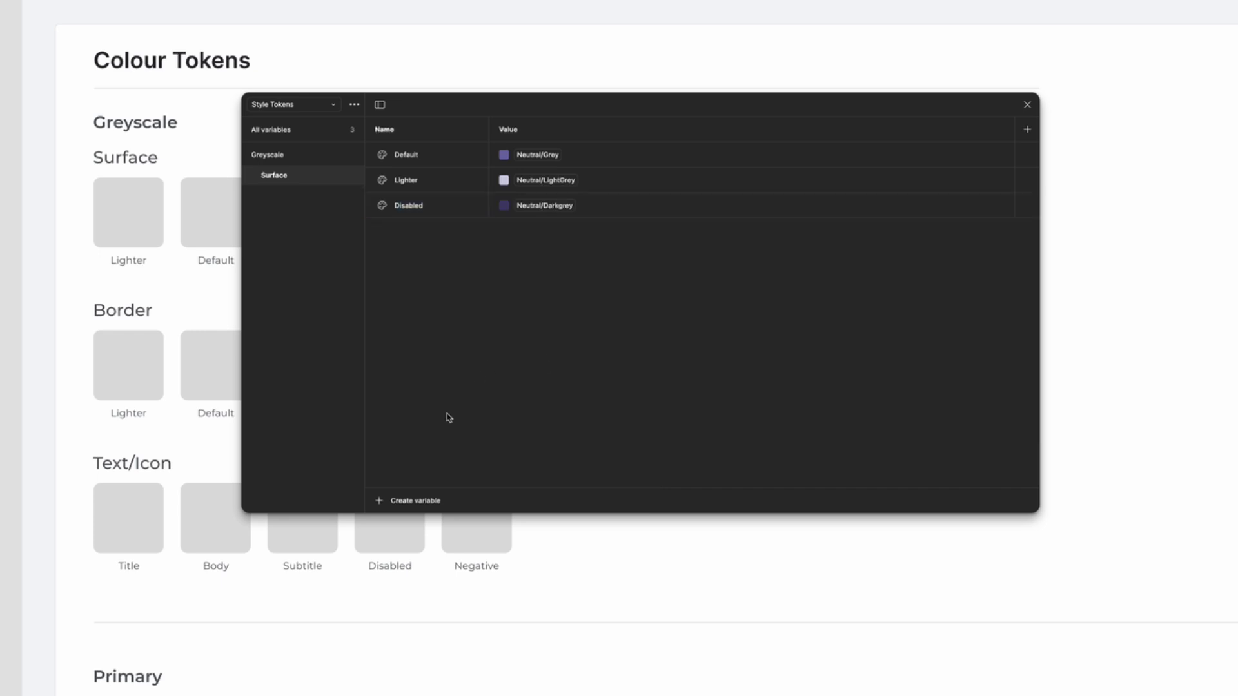
Add a Greyscale Border / Default colour variable linked to Neutral Grey
click(274, 157)
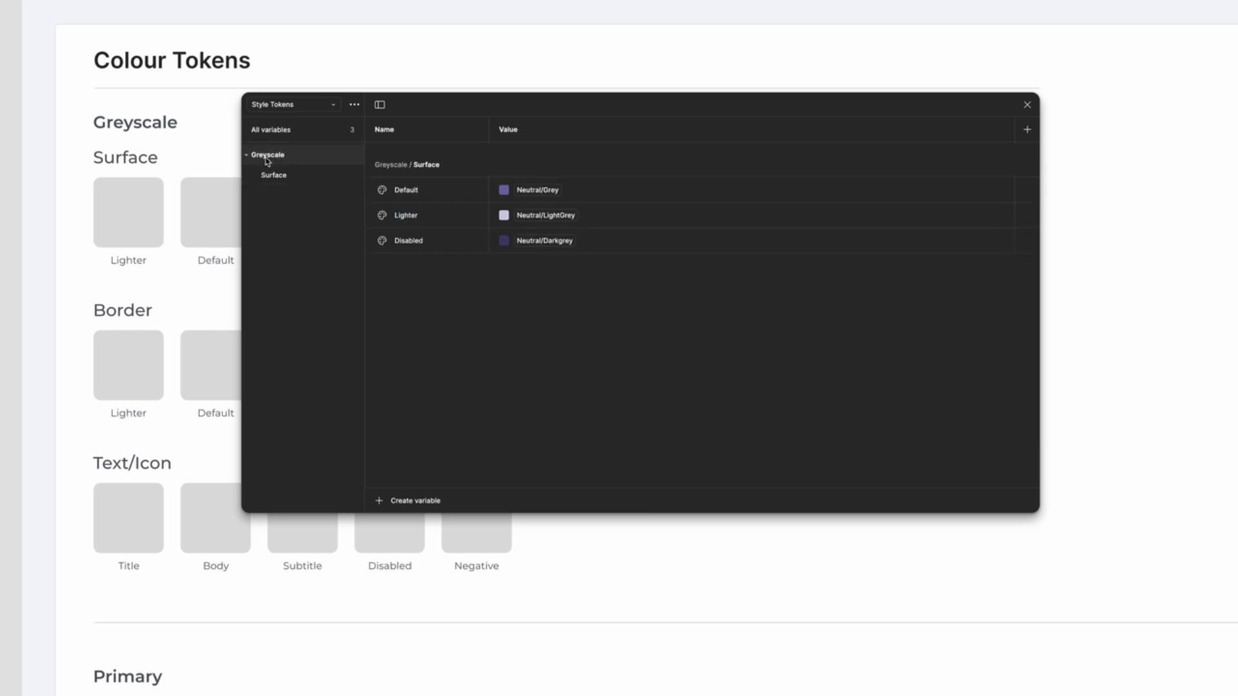
click(420, 500)
click(396, 520)
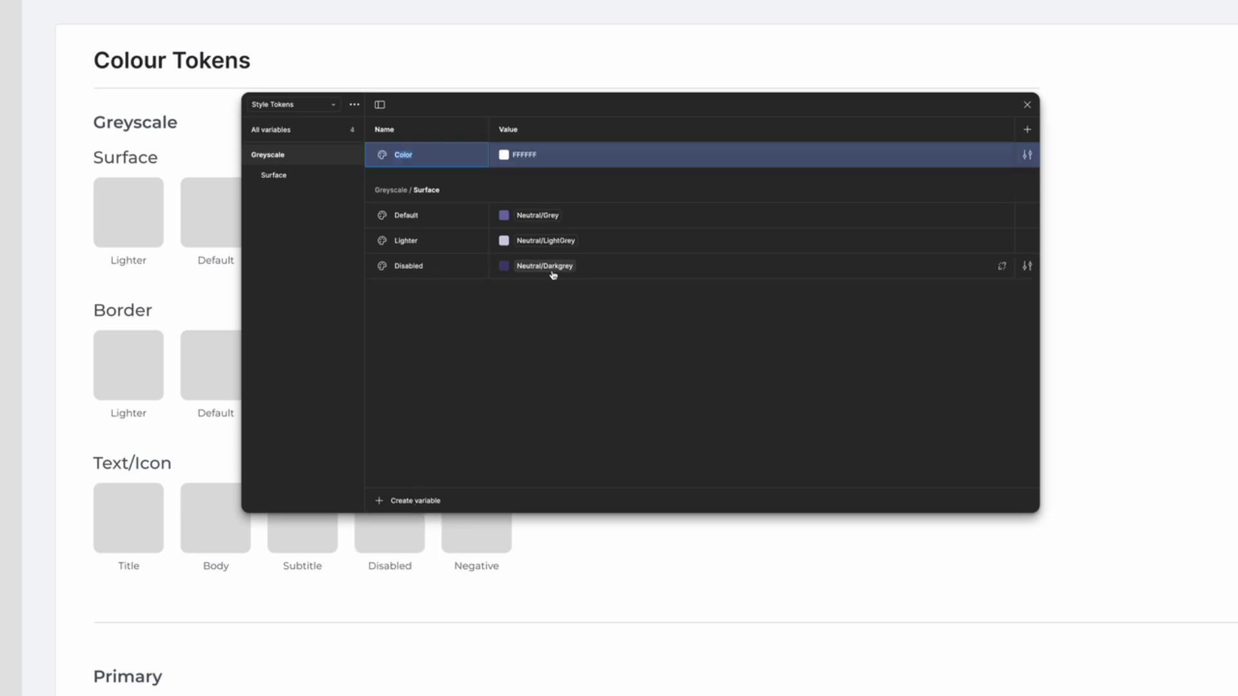
text(Border / Default)
key(Return)
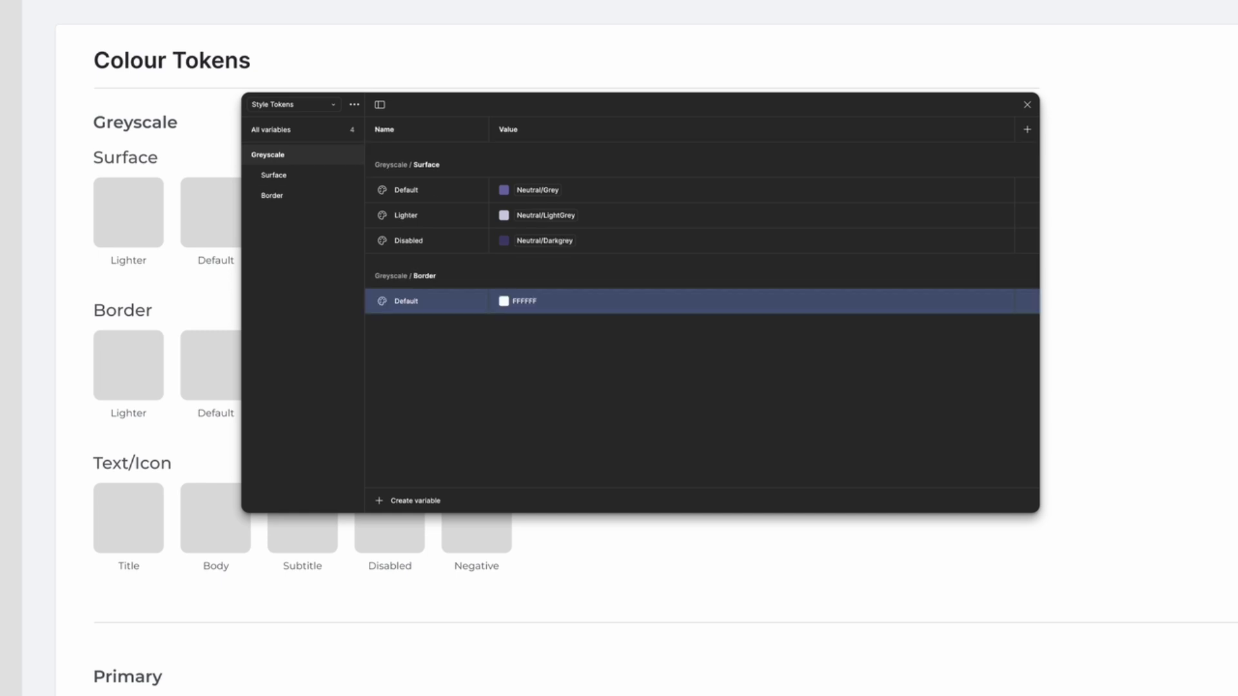
click(503, 302)
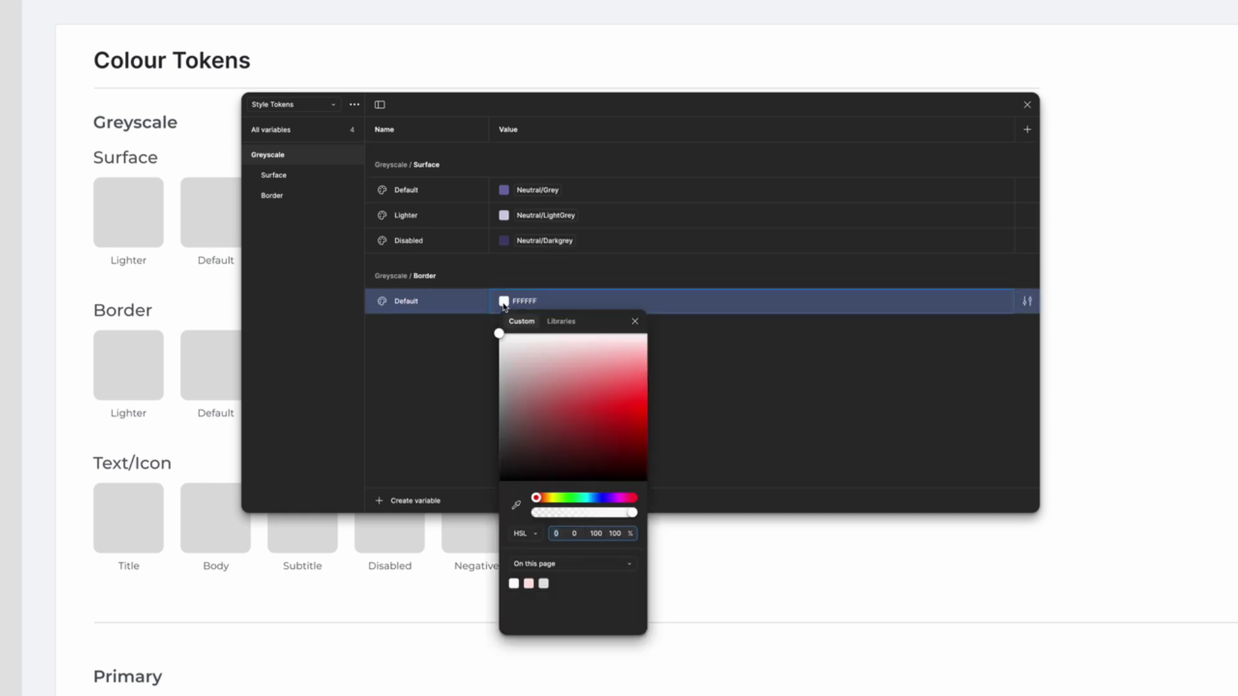
click(568, 322)
text(neutral)
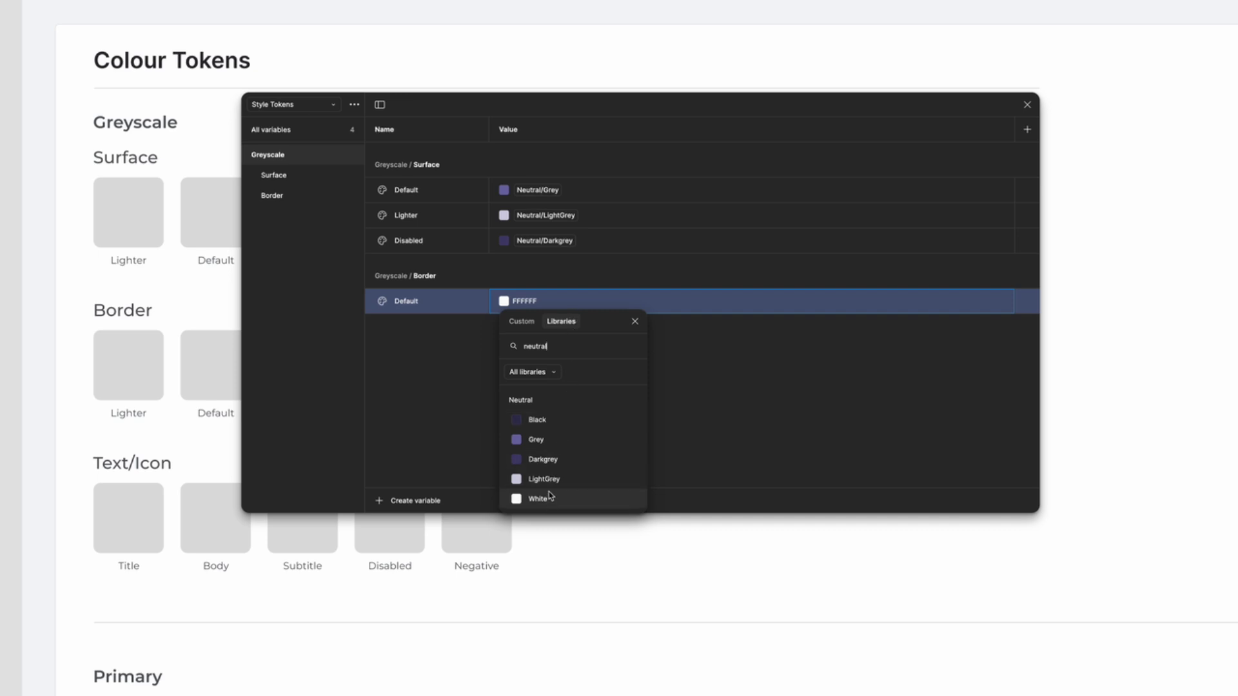
click(536, 439)
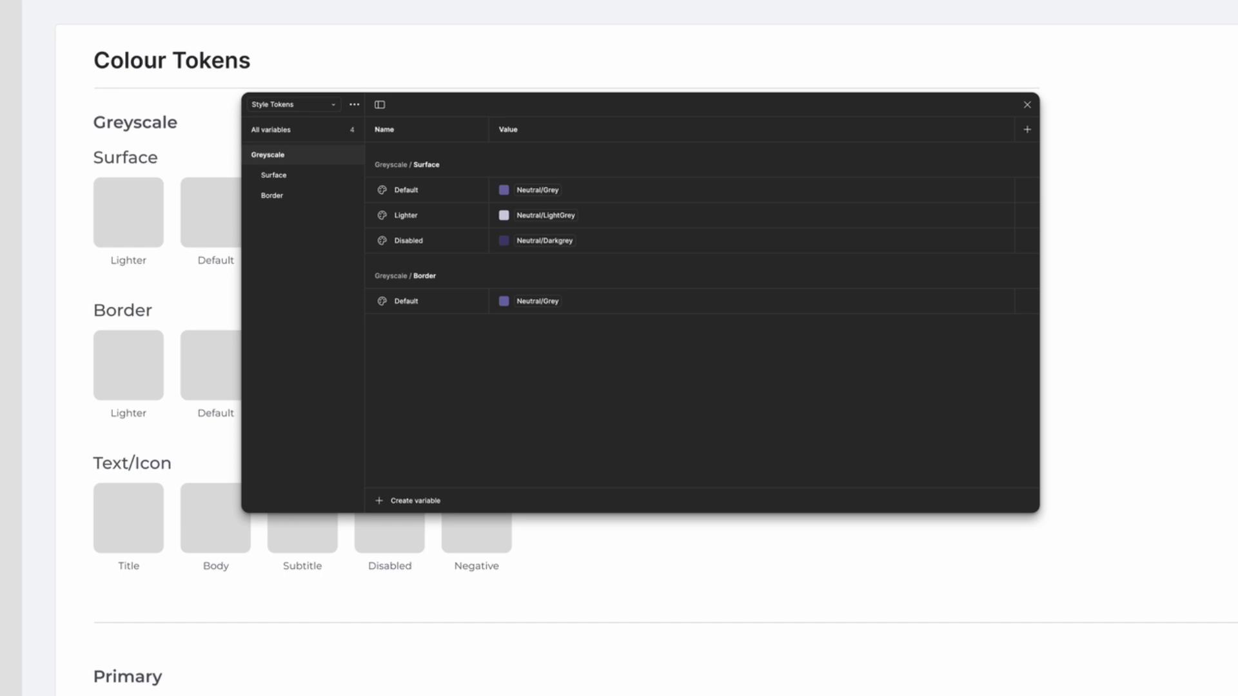
Delete an accidentally created Color variable and select the Border group
click(405, 503)
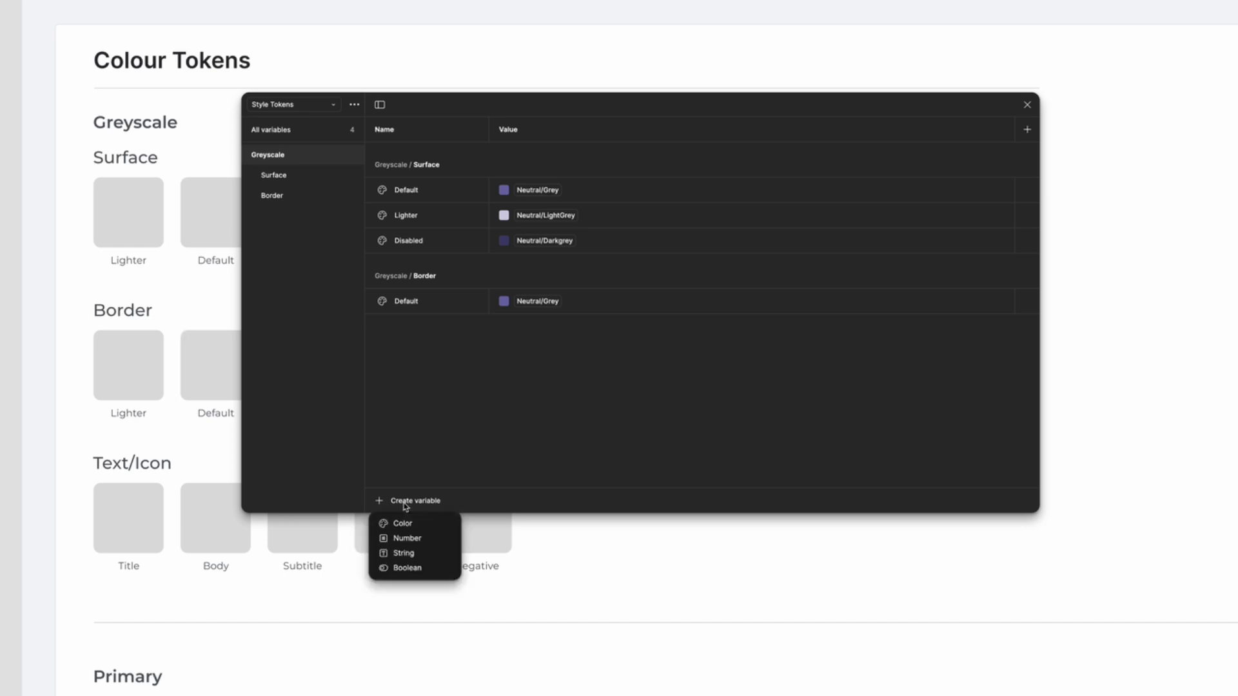
click(402, 523)
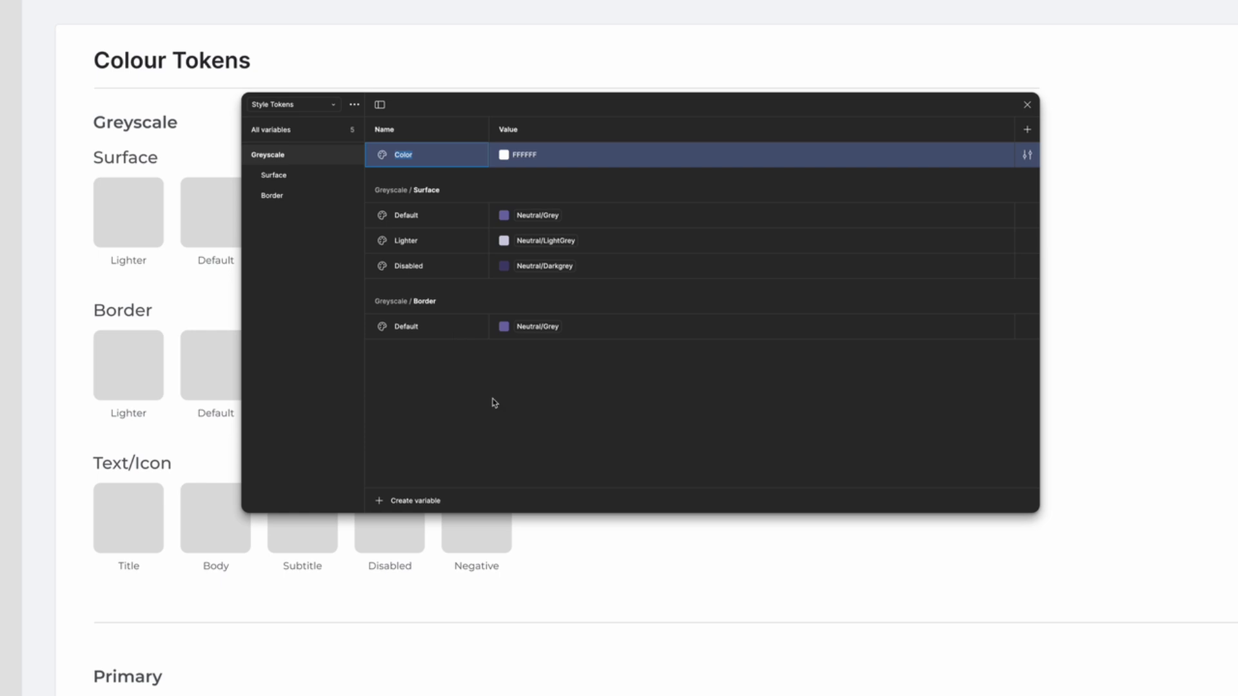
key(Escape)
key(Delete)
click(433, 301)
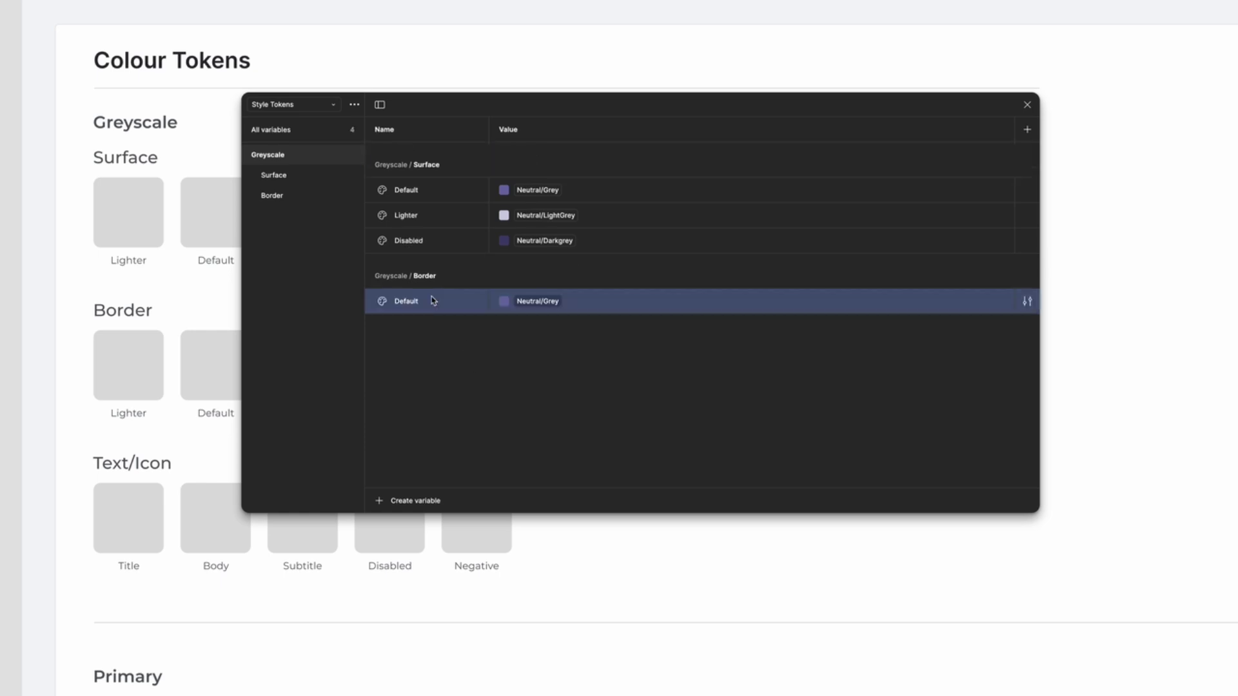
Add a Border / Lighter colour variable and browse library colours for its value
click(427, 502)
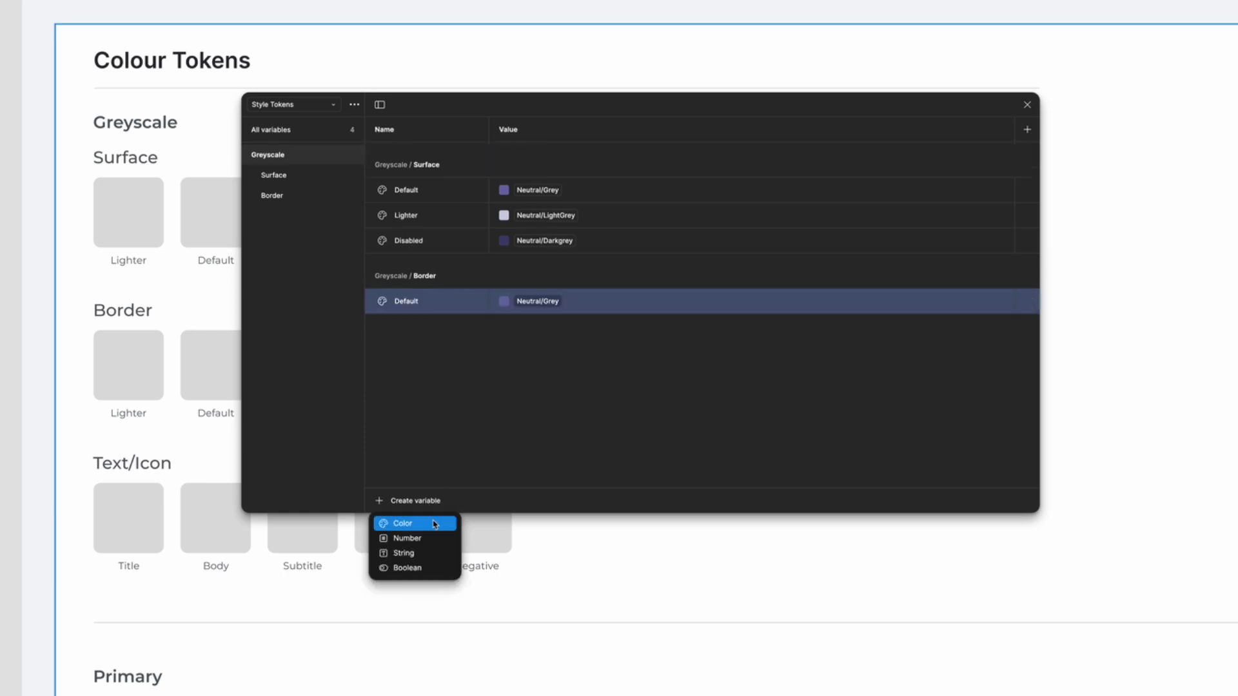
click(435, 525)
text(Lightre)
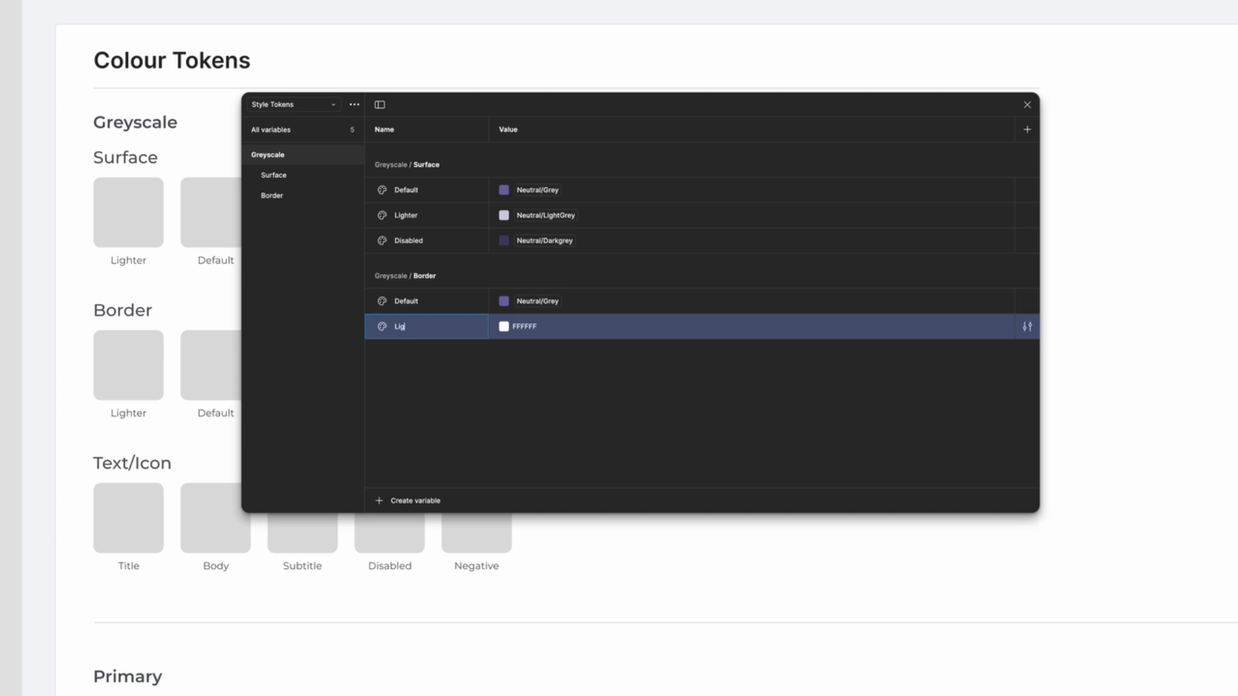
key(BackSpace)
key(BackSpace)
text(er)
click(505, 327)
click(561, 348)
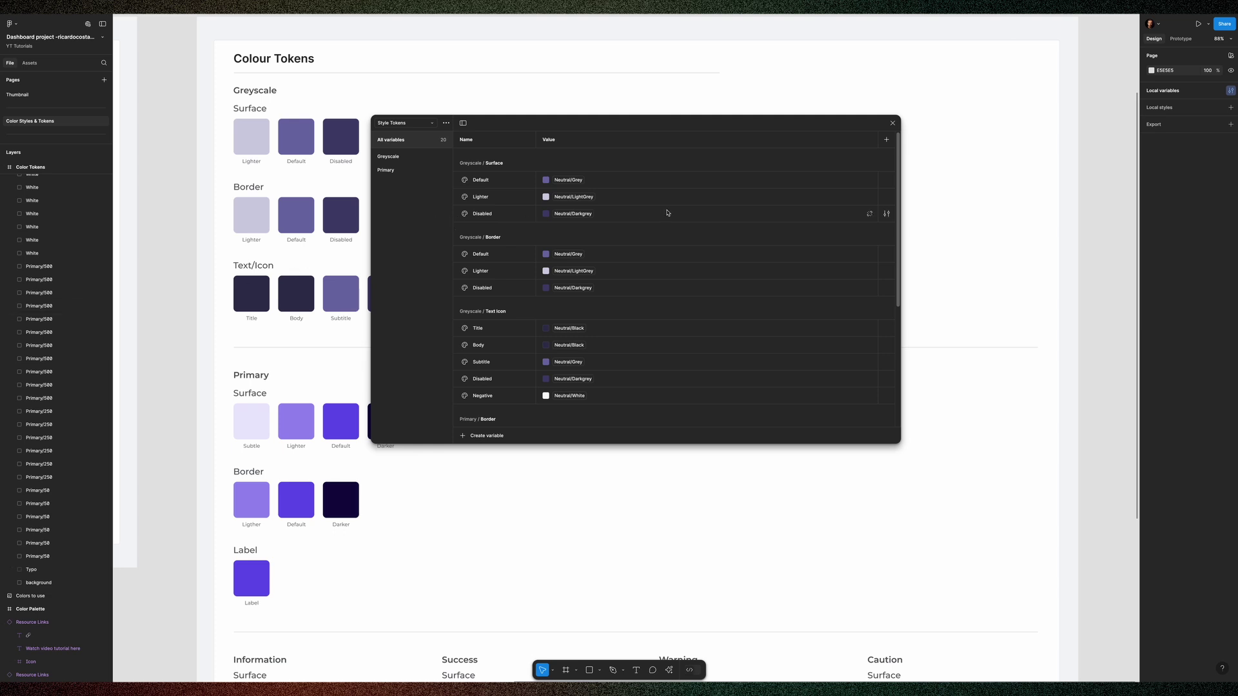
scroll(588, 284, down, 5)
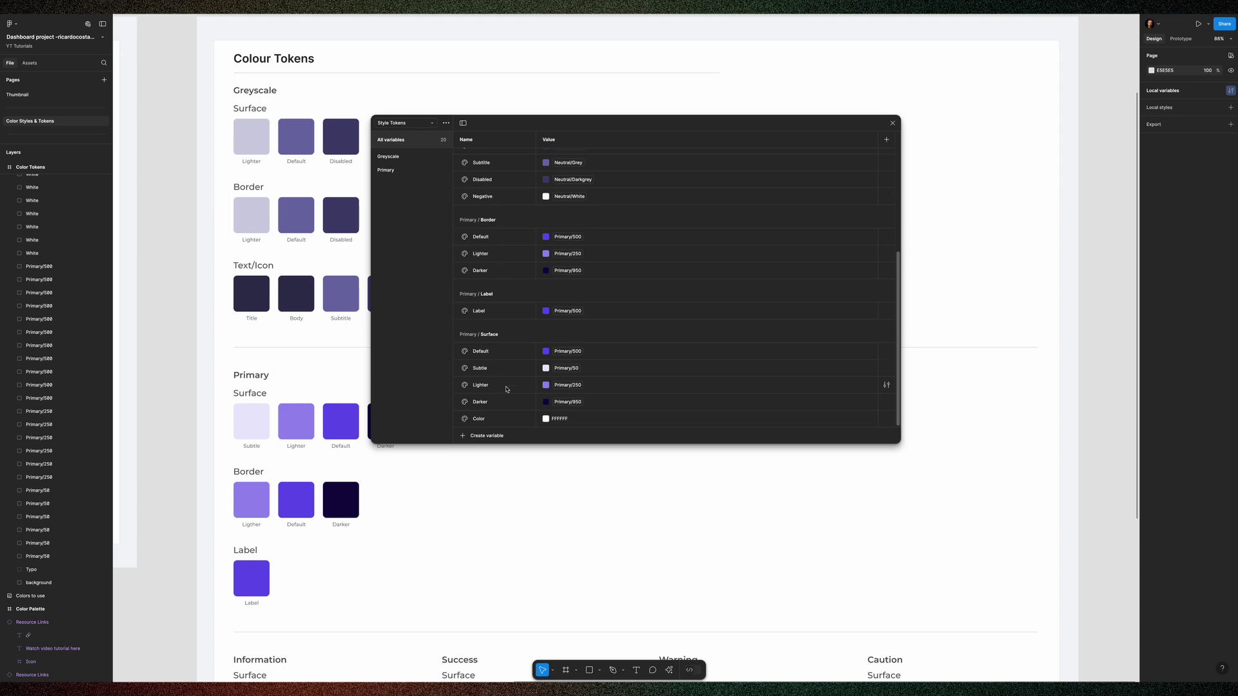
scroll(510, 399, up, 5)
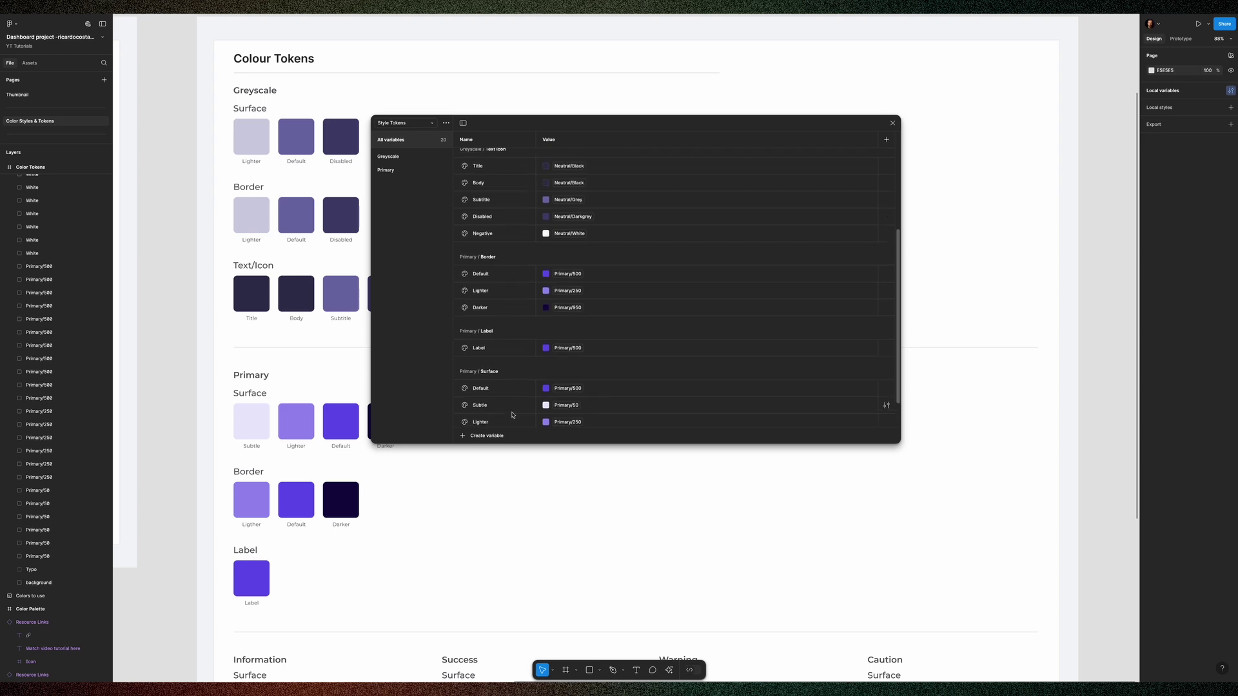
Create a new variable collection named Semantic Colors
click(405, 122)
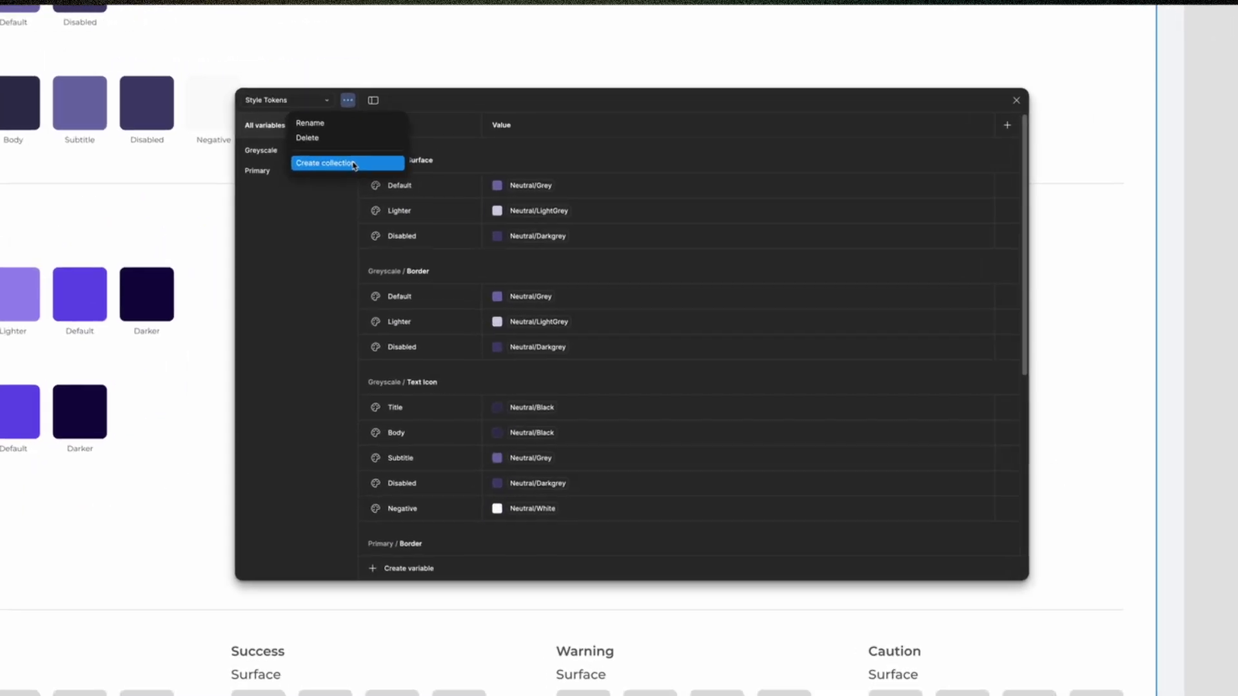
click(442, 165)
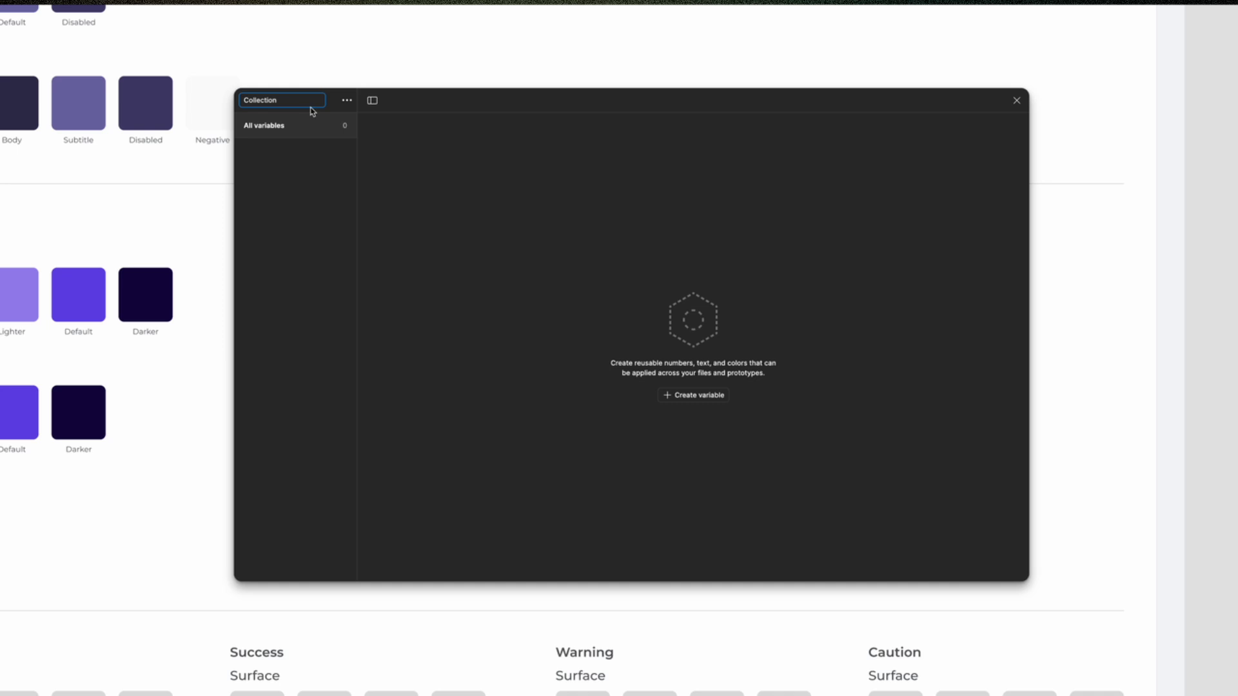
text(Semantic Colors)
key(Return)
drag(478, 101, 399, 164)
scroll(184, 664, down, 1)
scroll(184, 664, down, 3)
scroll(185, 665, up, 3)
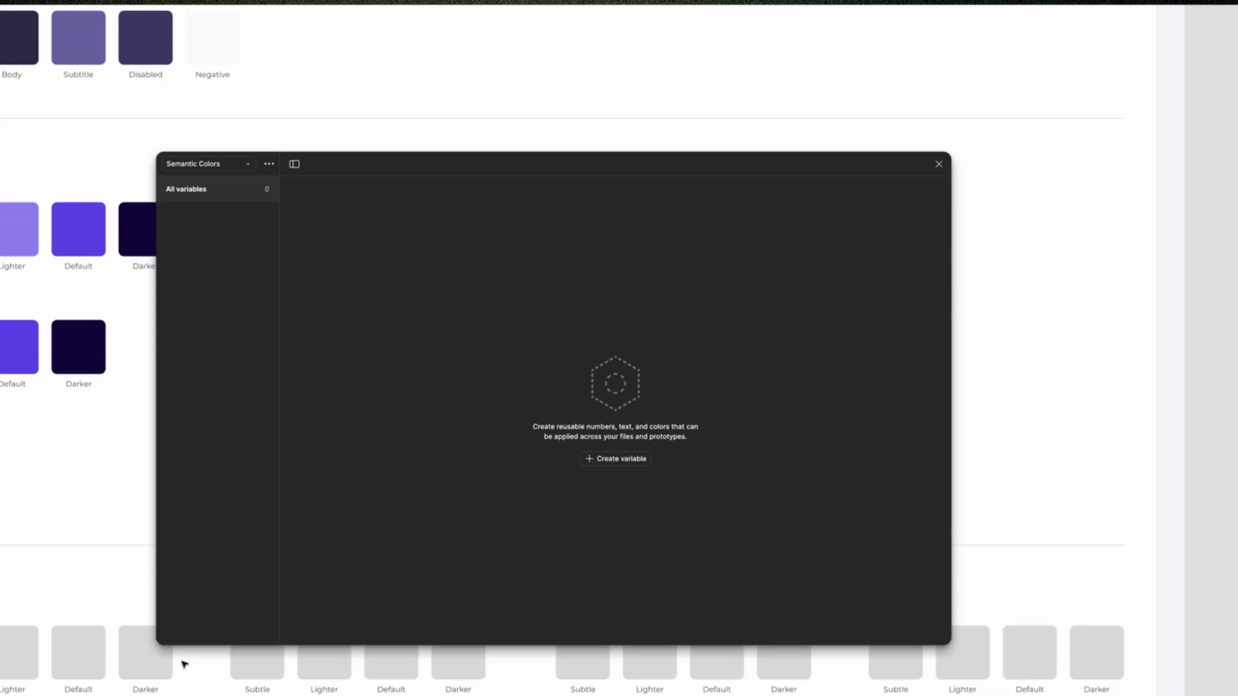
Add a colour variable named Surface / Default to Semantic Colors
click(601, 460)
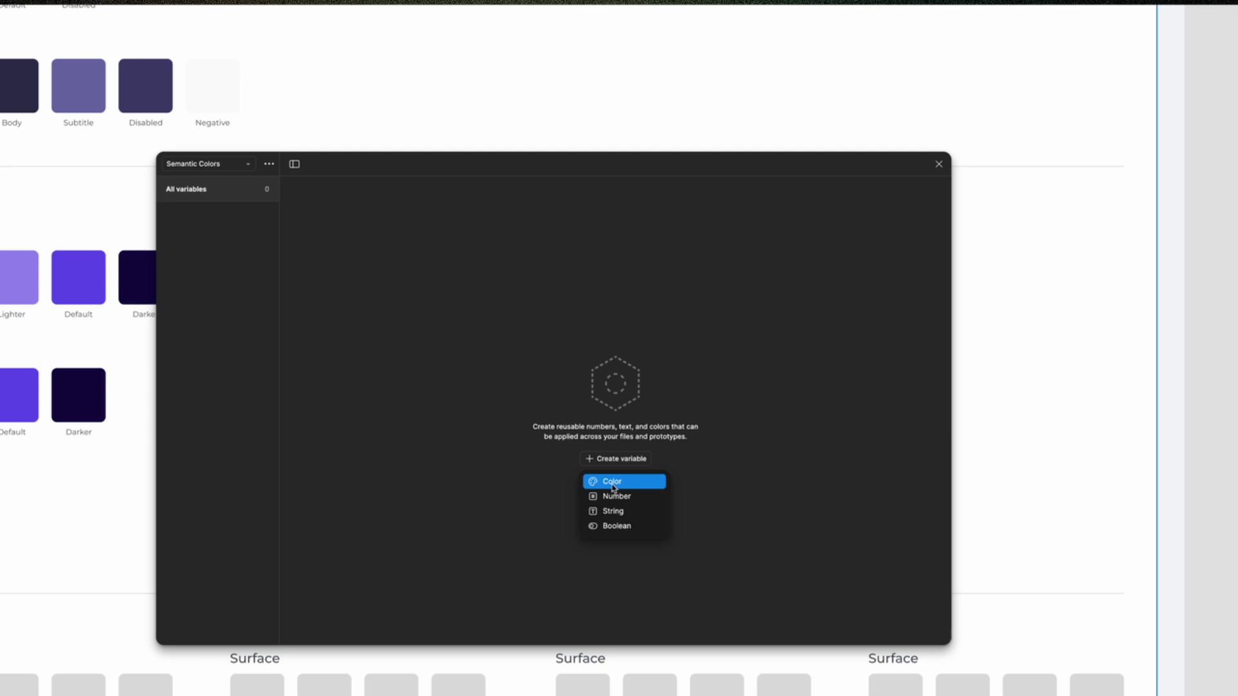
click(614, 482)
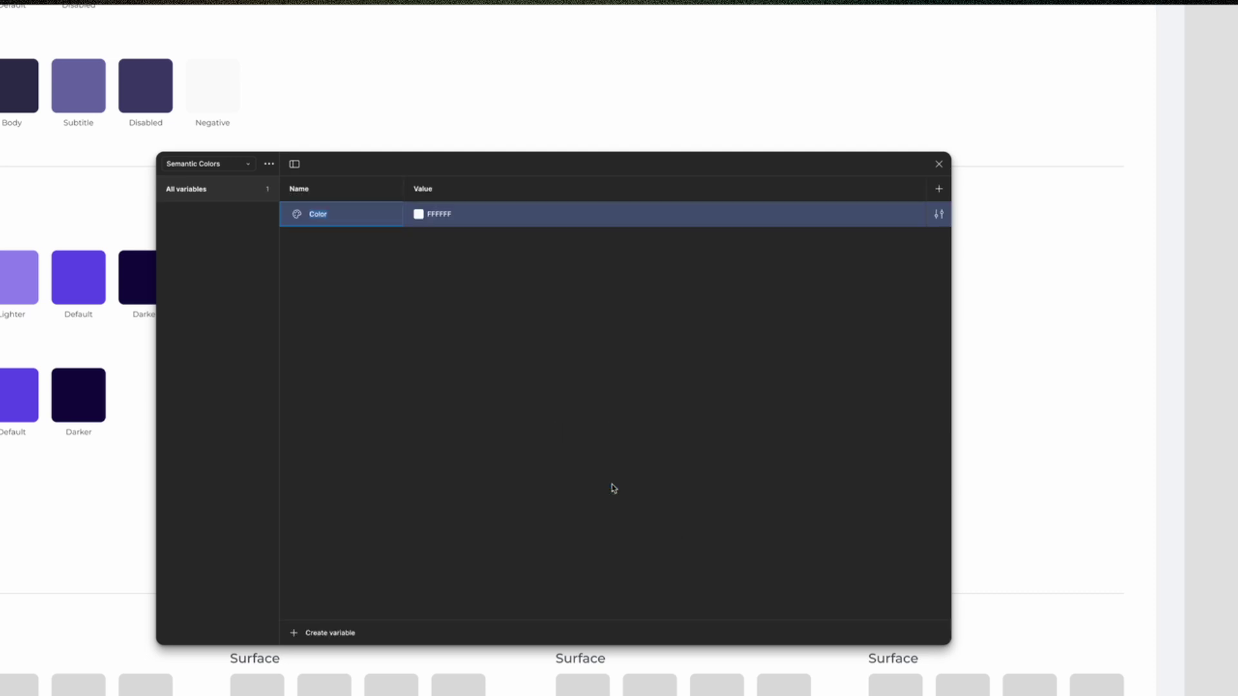
text(Surface / Default)
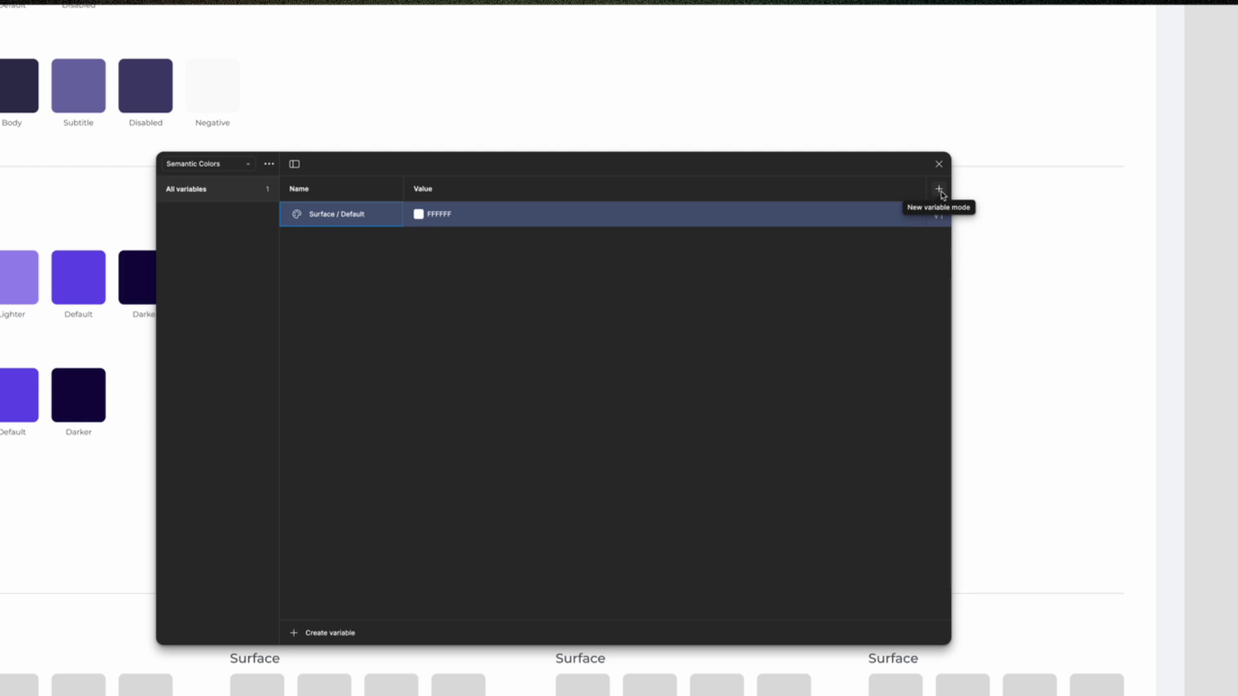
Add three more modes to the Semantic Colors collection
click(940, 191)
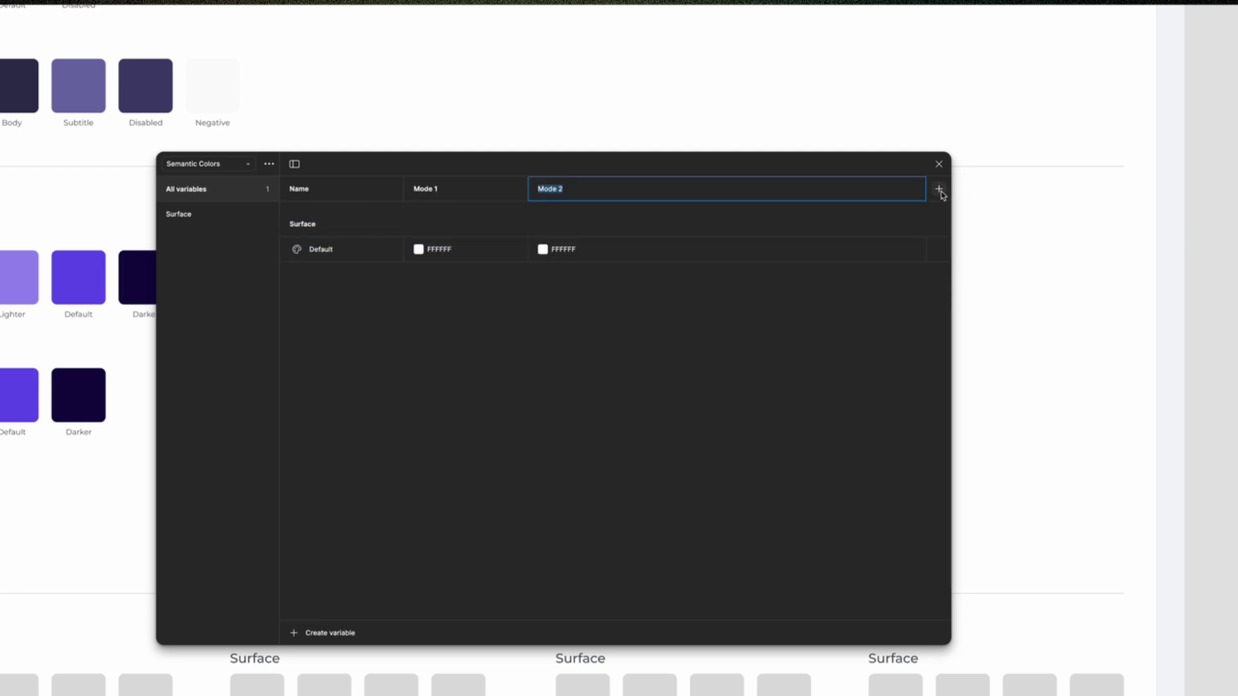
click(940, 191)
click(940, 190)
Rename the four modes Success, Warning, Error and Information
double_click(453, 190)
text(Success)
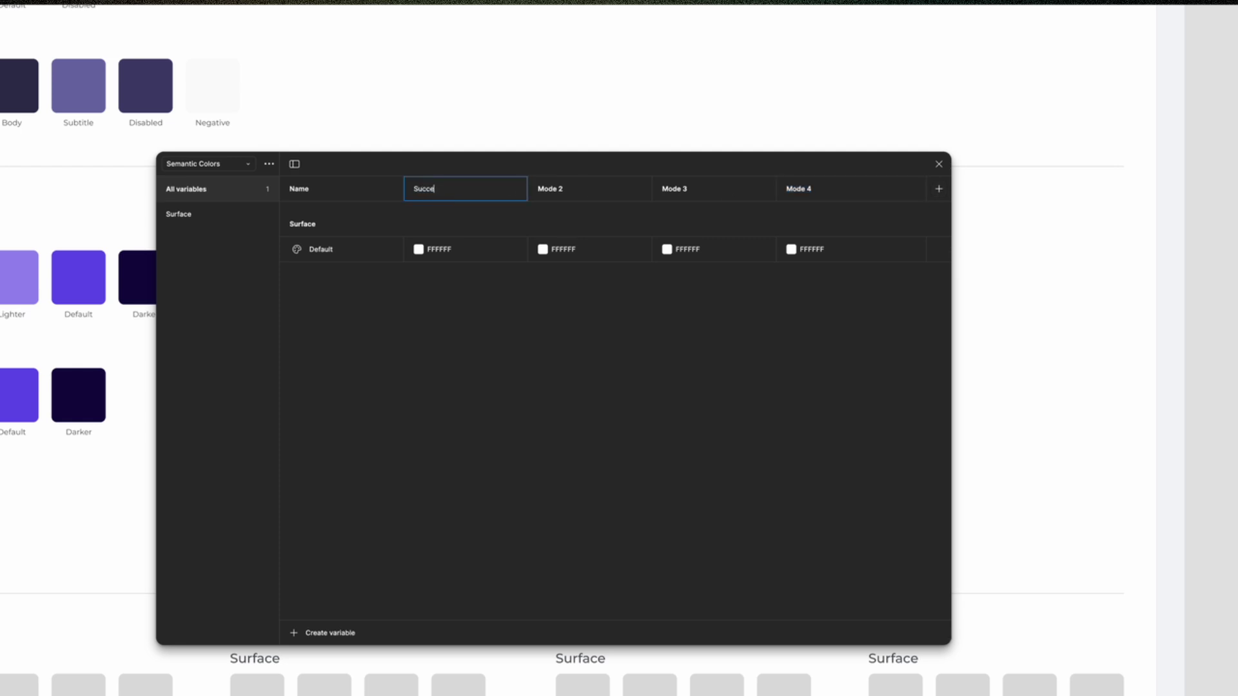
double_click(561, 190)
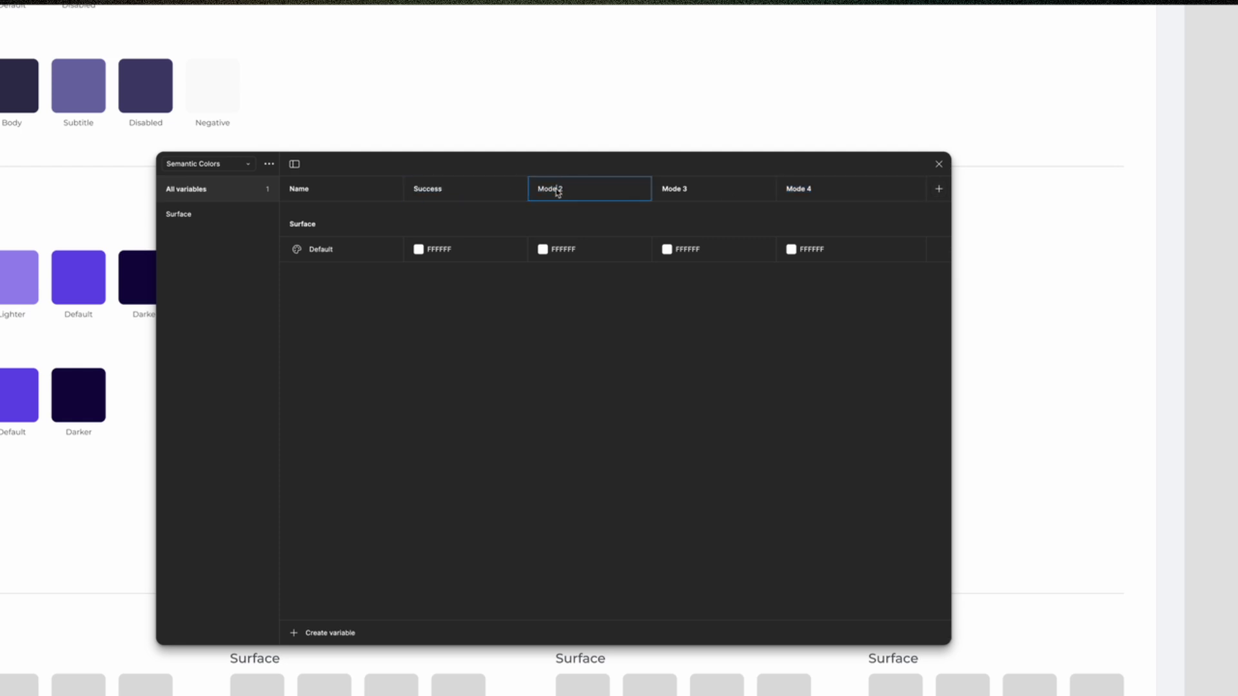
text(Warning)
key(Return)
double_click(679, 190)
text(Error)
double_click(797, 189)
text(Information)
click(755, 346)
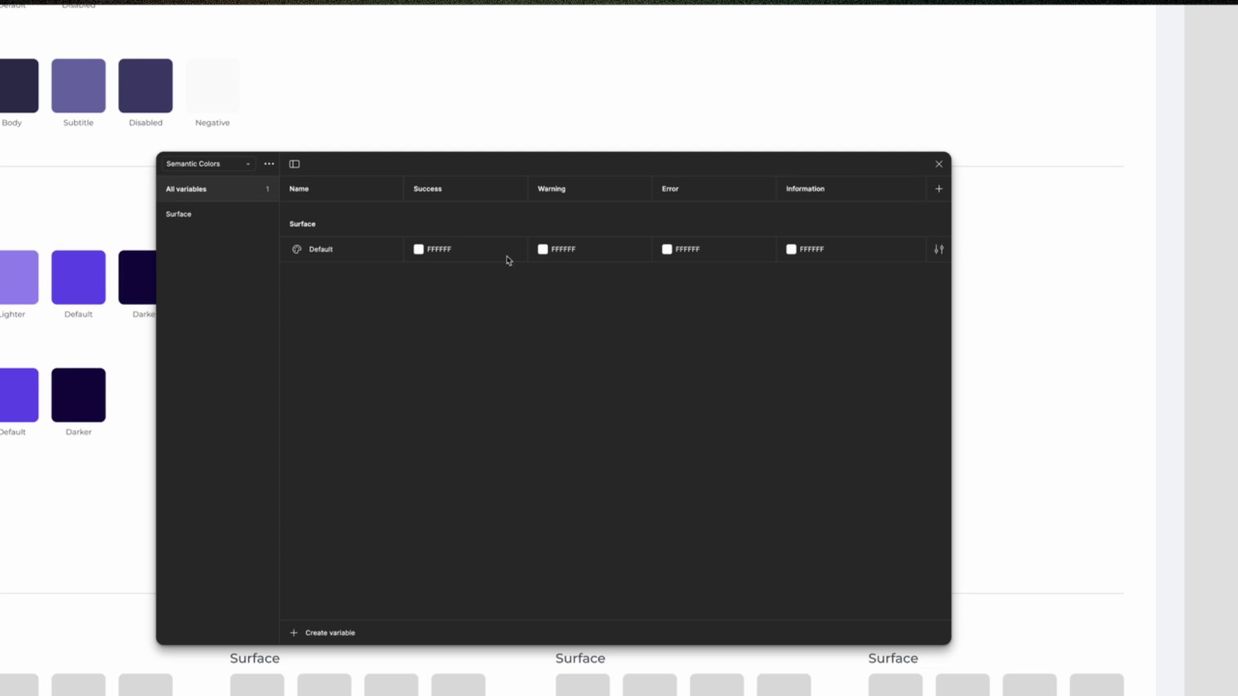
Link the Success and Warning mode values to Success/500 and Warning/500
click(418, 250)
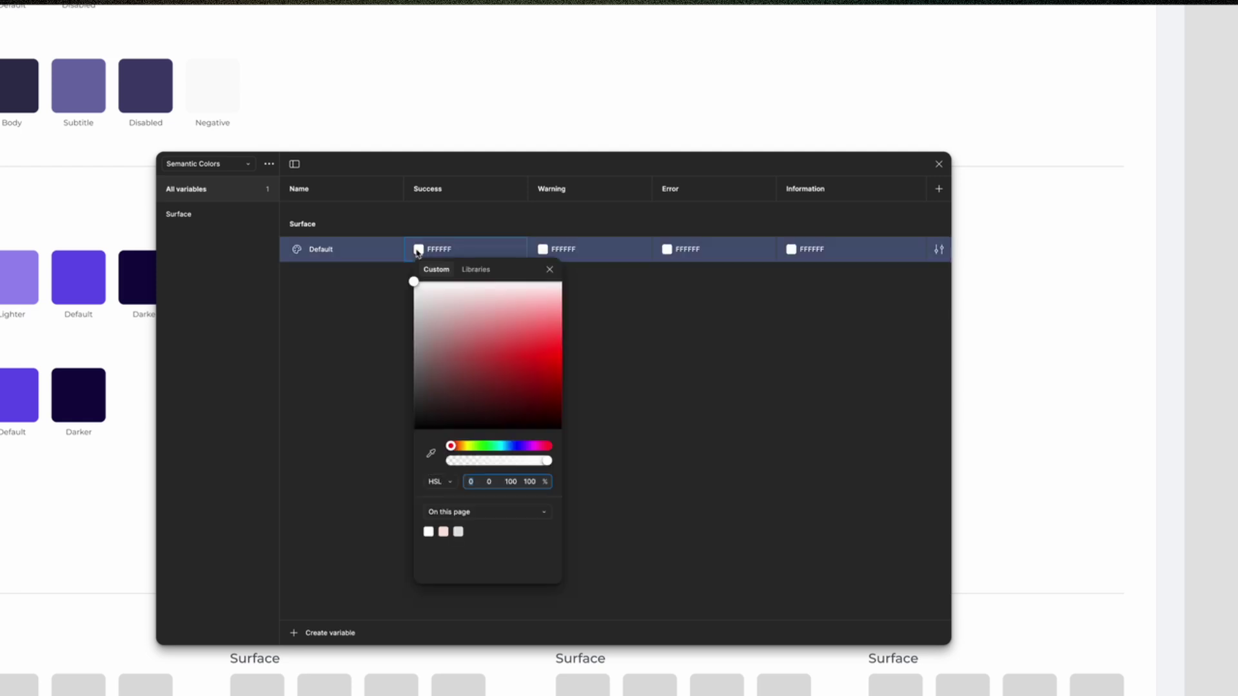
click(481, 271)
text(succ)
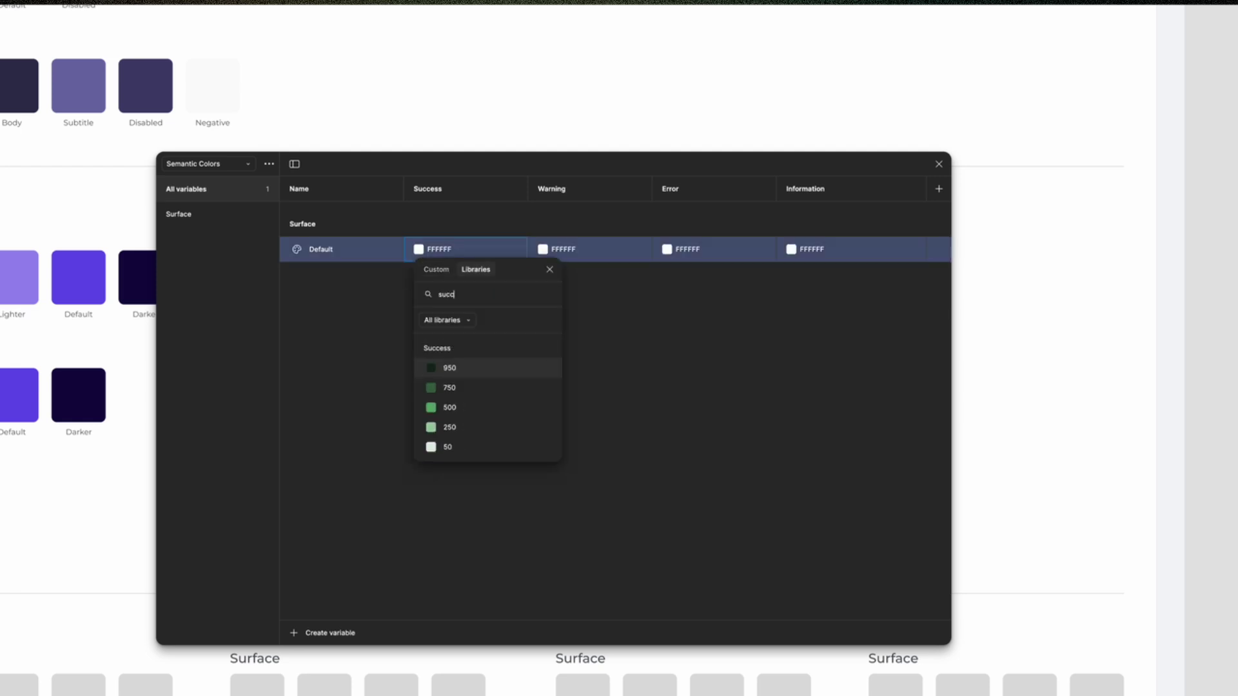
click(471, 412)
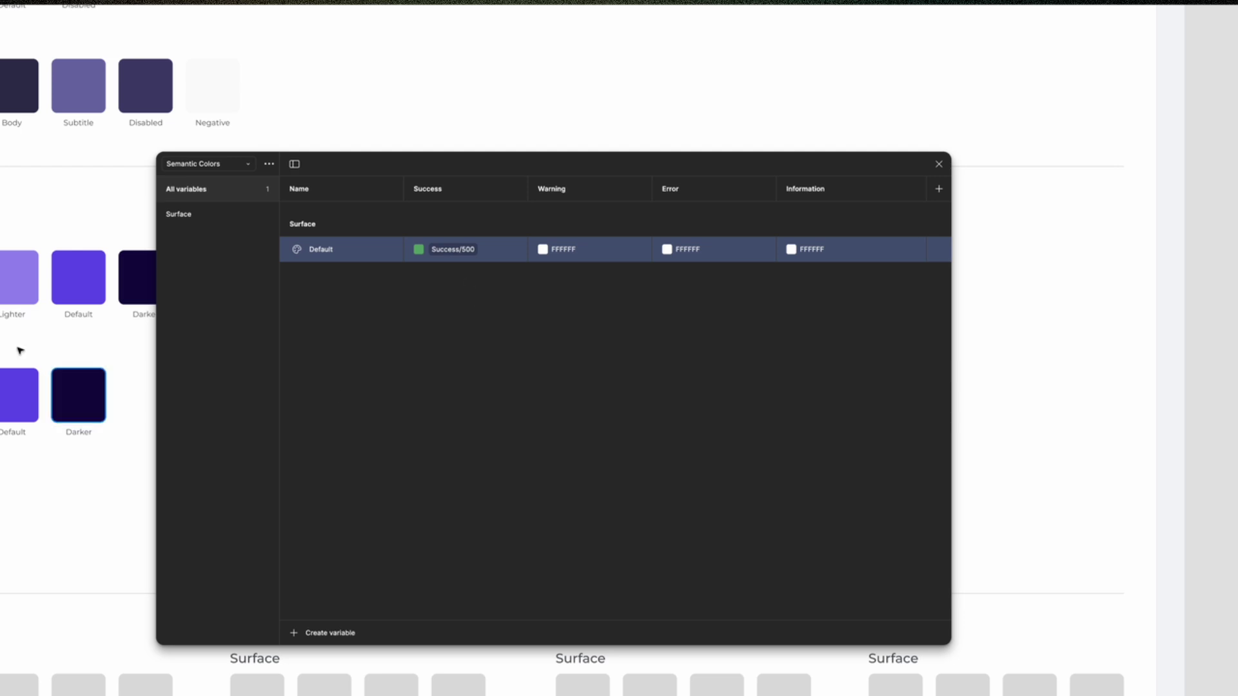
scroll(19, 348, left, 10)
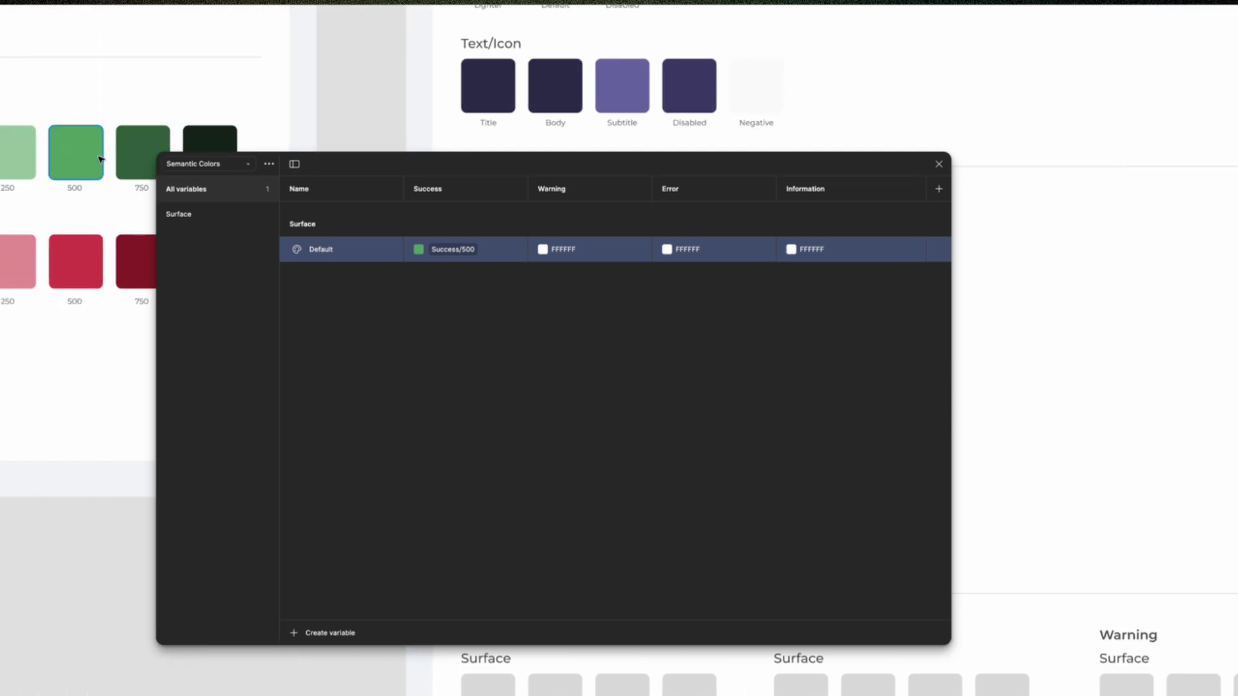
scroll(173, 693, right, 8)
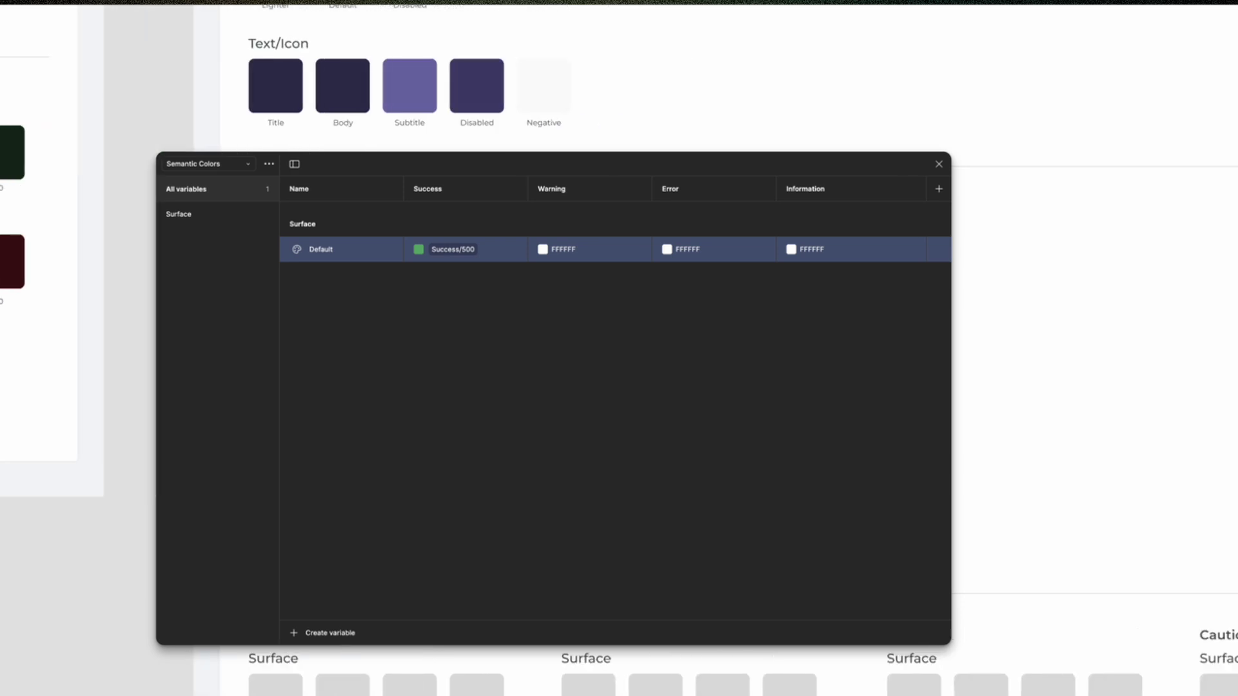
click(542, 251)
click(599, 269)
text(war)
click(576, 409)
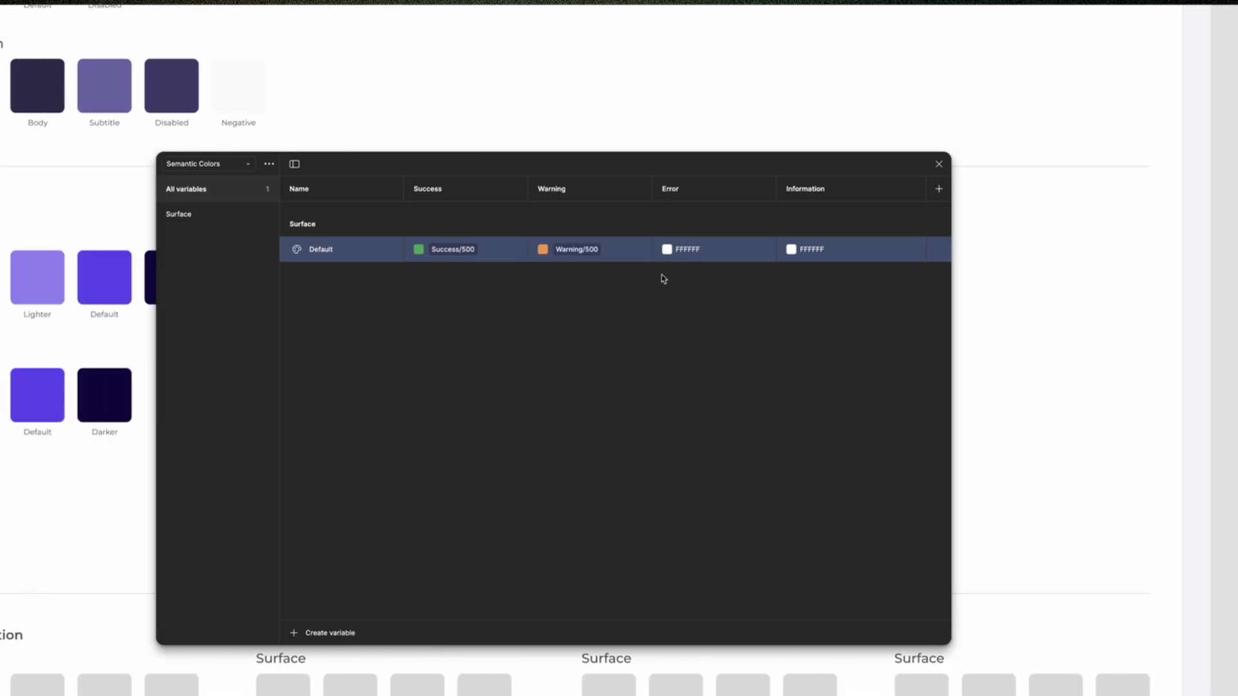
Link the Error and Information mode values to Error/500 and Information/500
click(670, 254)
click(724, 271)
text(err)
click(697, 406)
click(793, 251)
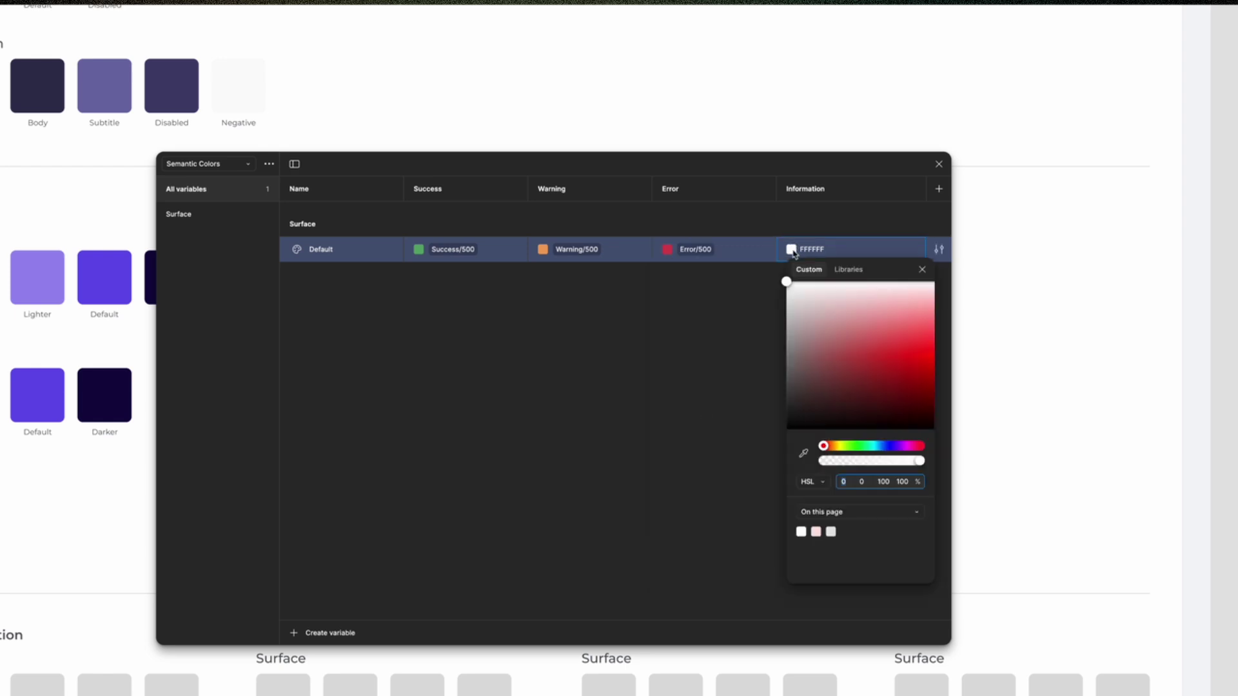
click(848, 269)
text(info)
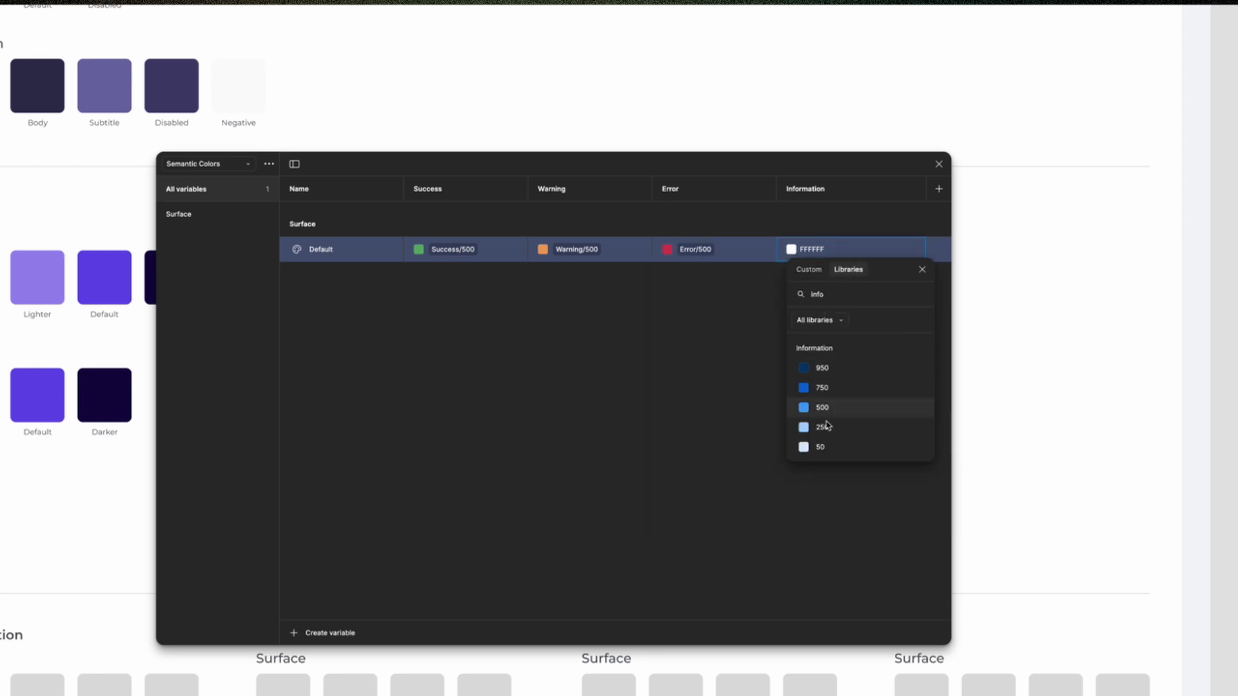
click(822, 408)
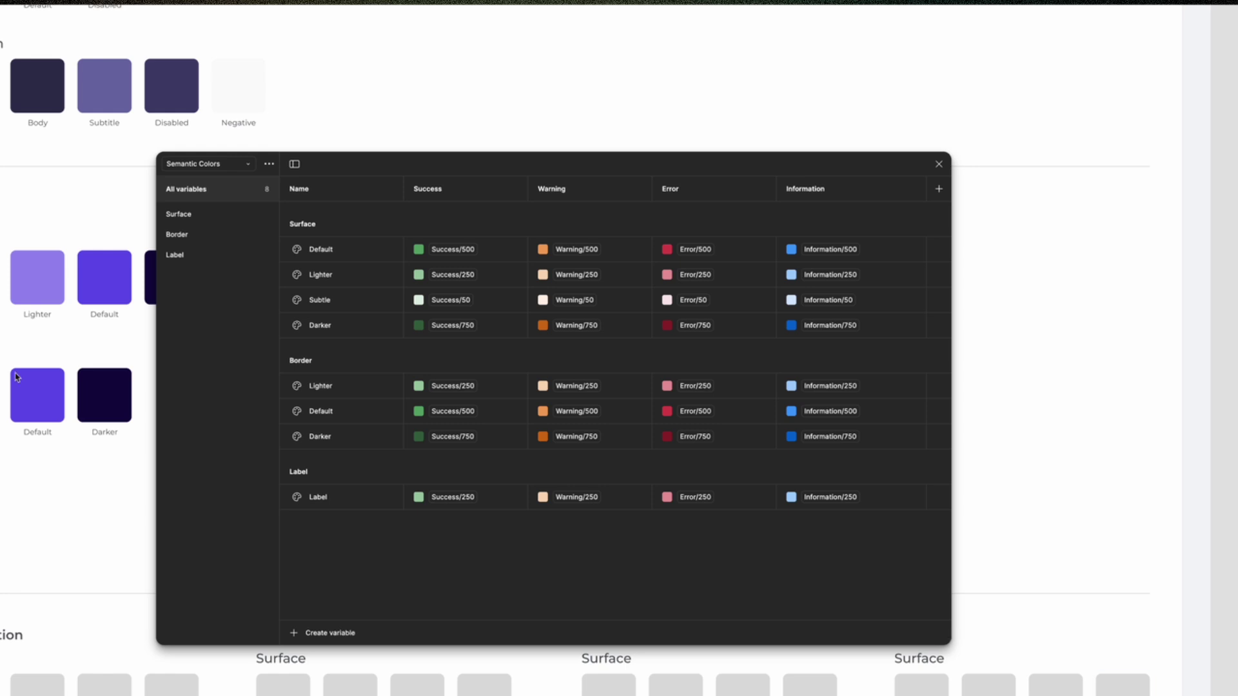
Review the Surface, Border and Label groups, then show all eight variables
click(205, 216)
click(205, 231)
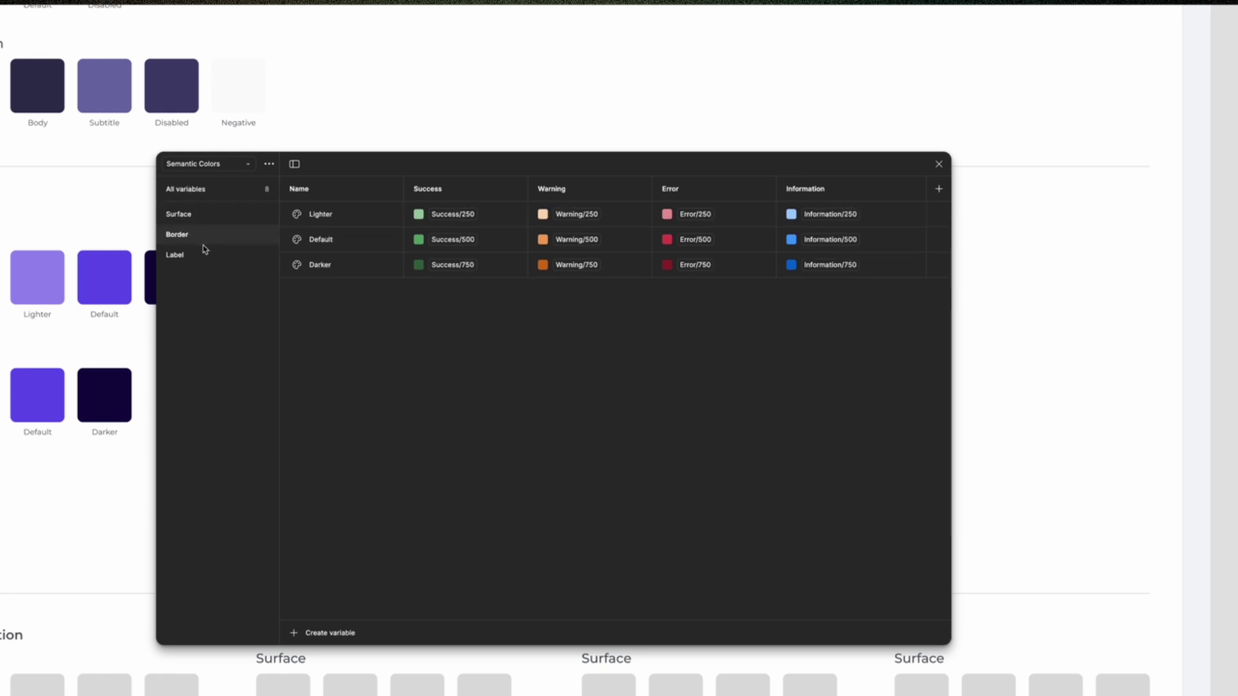
click(206, 253)
click(194, 193)
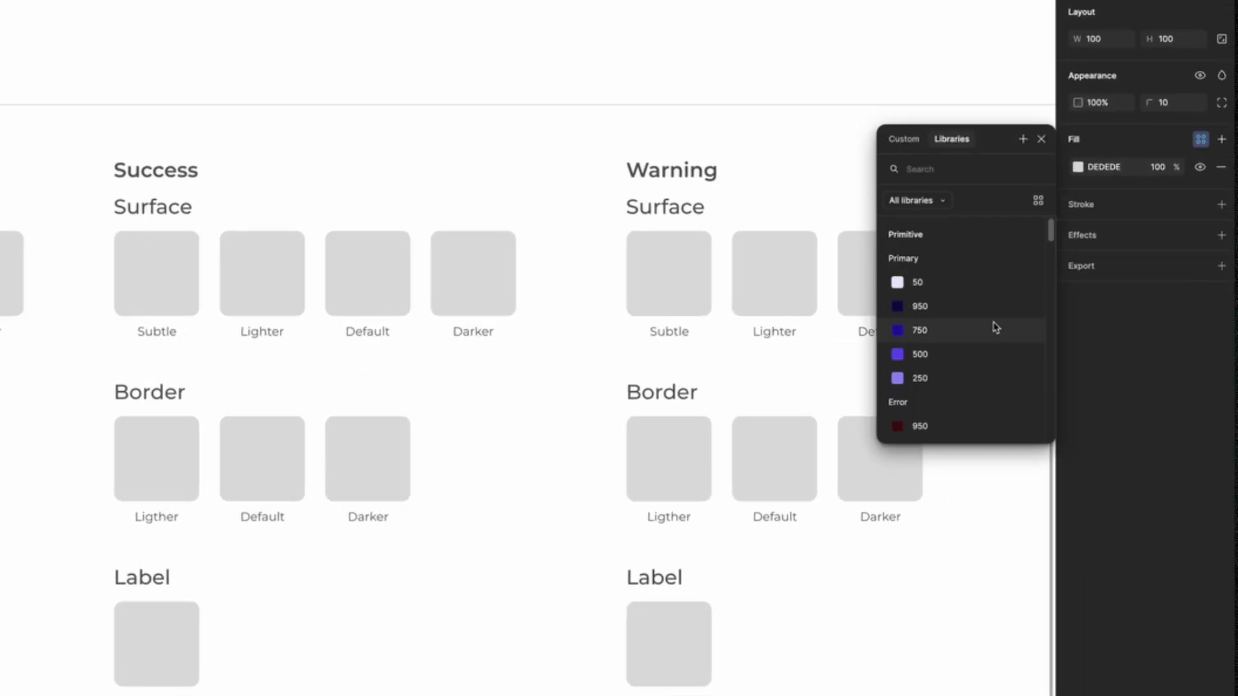
Apply the Semantic Colors Surface Default token so the Information swatches turn green, then deselect
scroll(995, 327, down, 10)
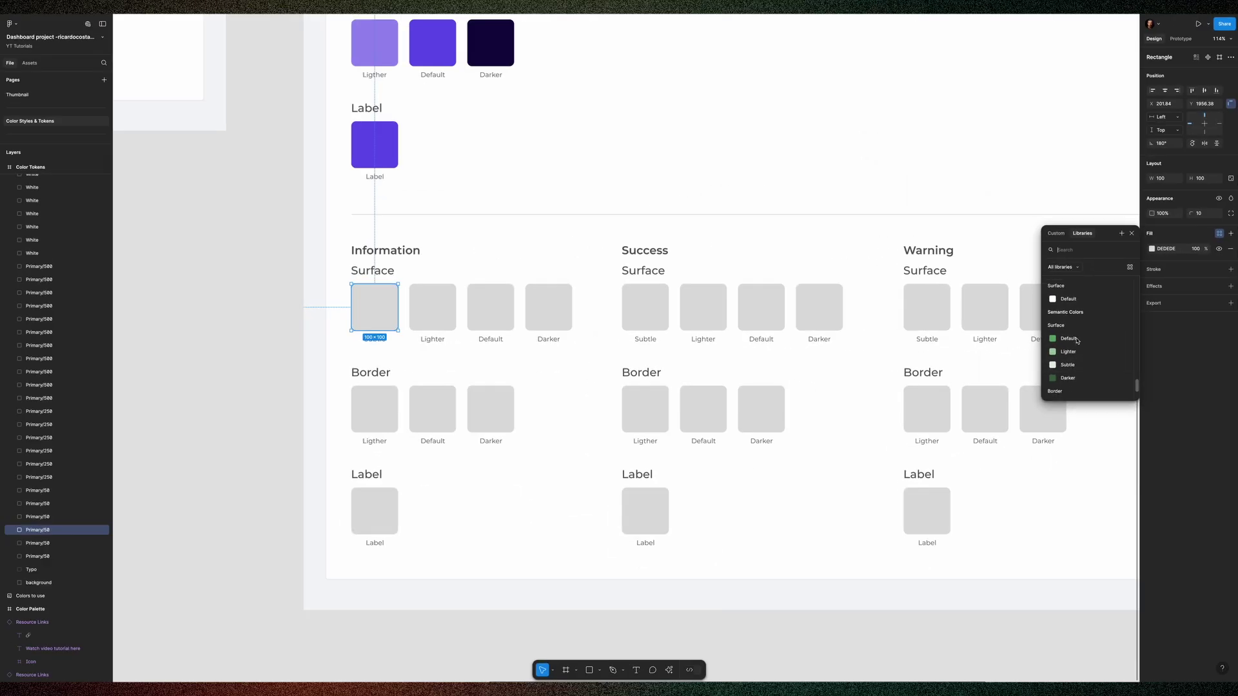
click(1077, 341)
click(231, 404)
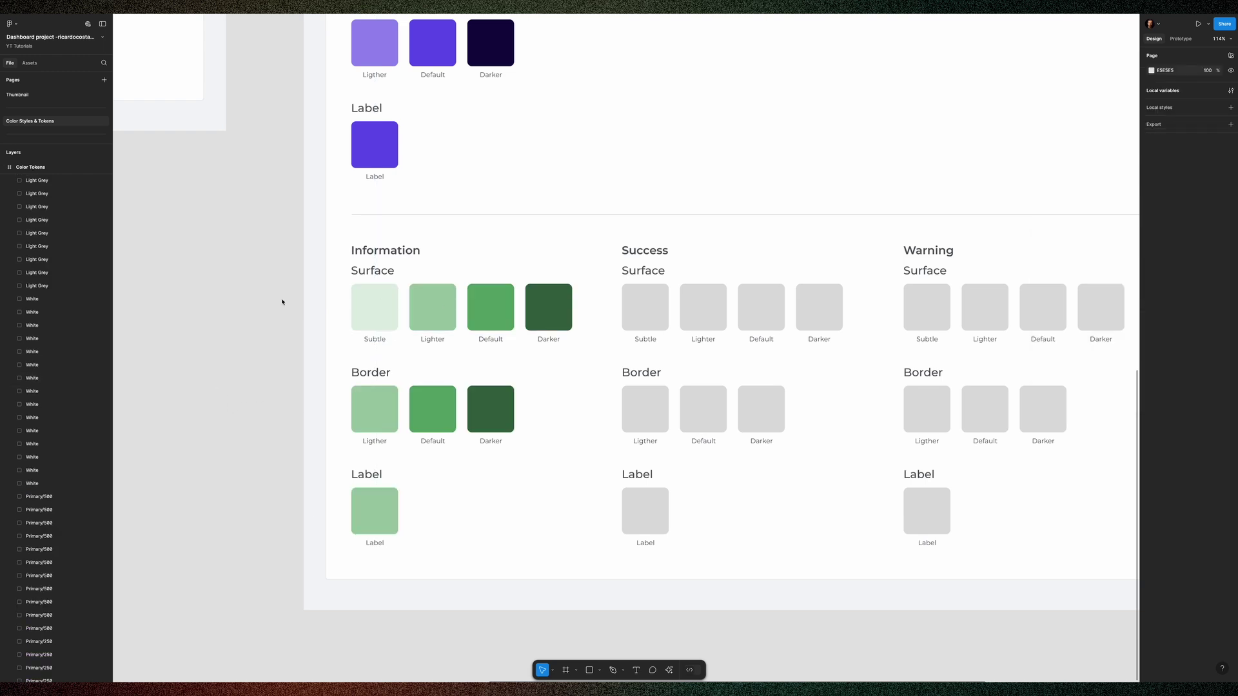
scroll(283, 301, down, 3)
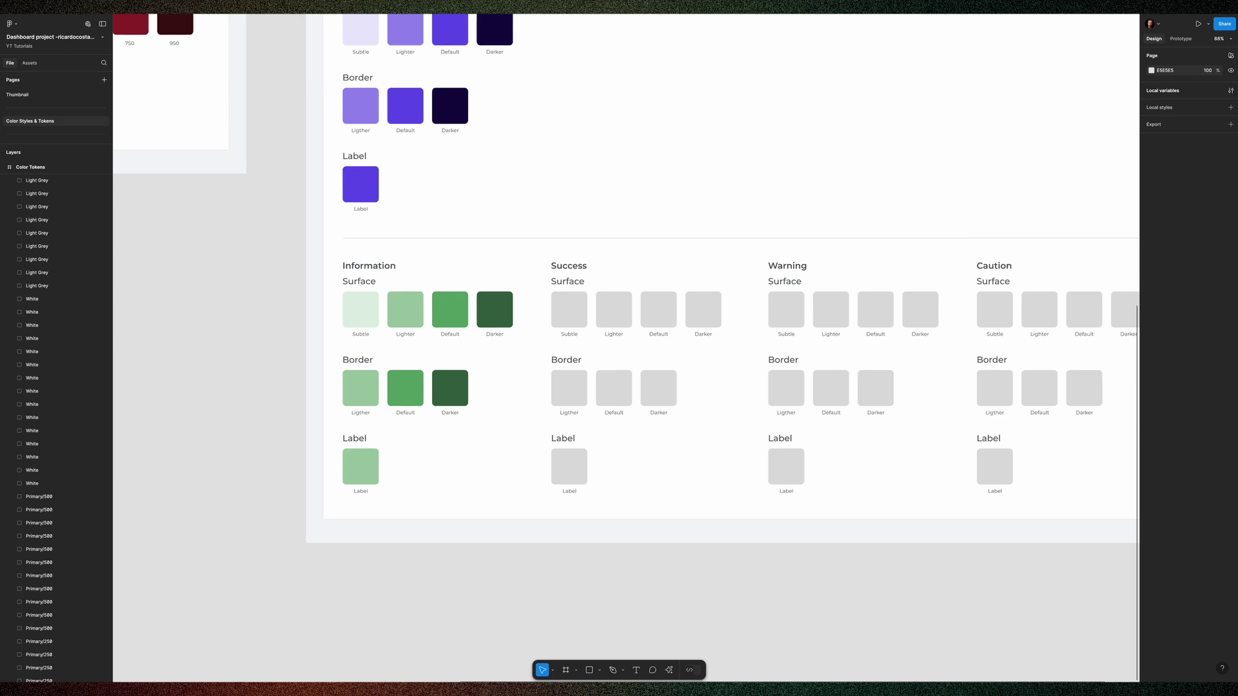
Delete the Success, Warning and Caution columns and place a copy of the green Information group beside it
scroll(724, 354, right, 5)
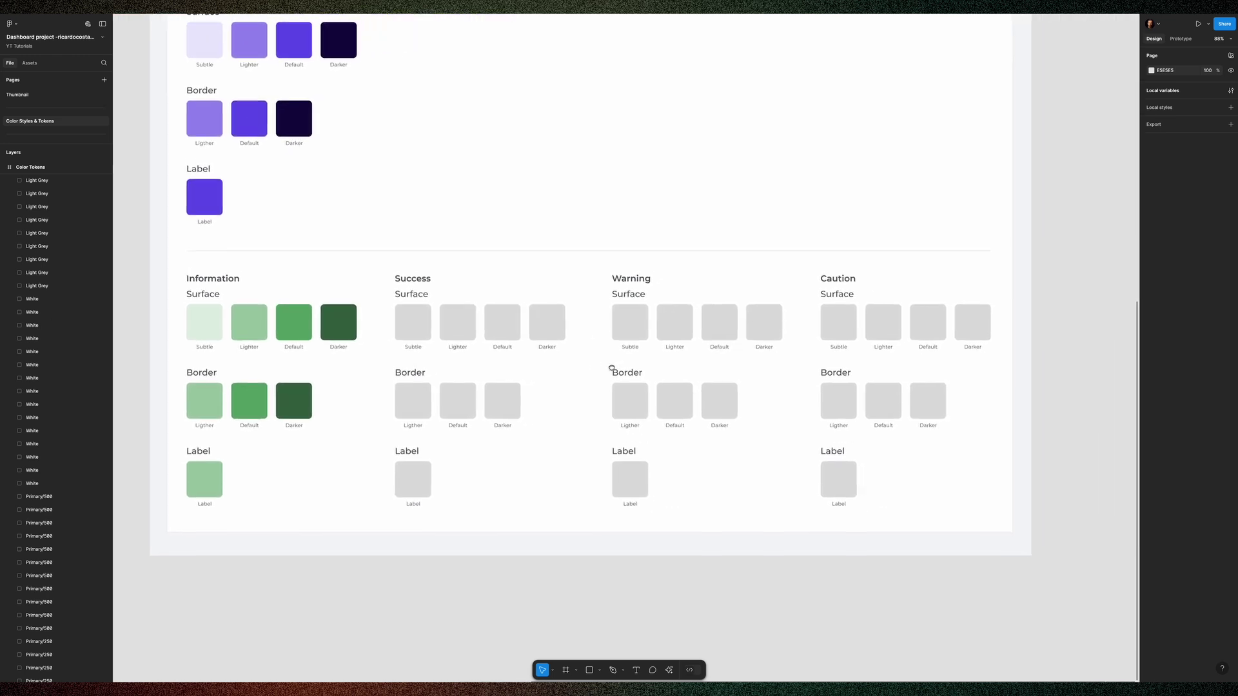
drag(1071, 575, 382, 269)
key(Delete)
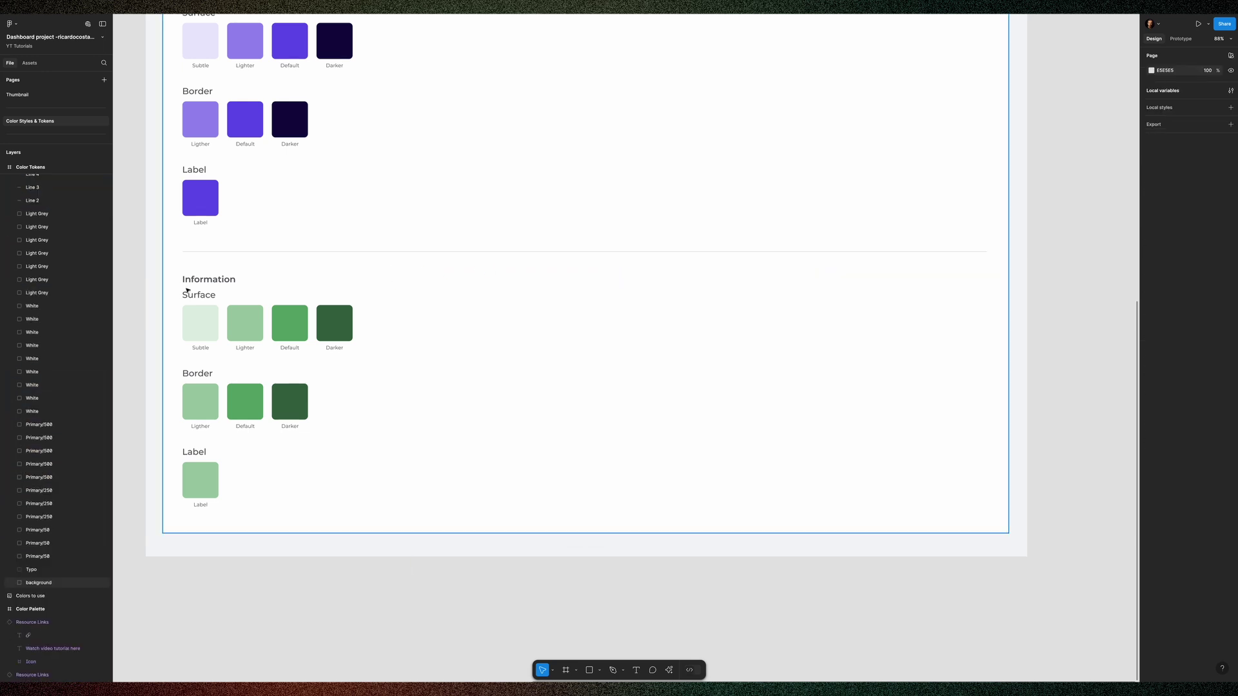
drag(137, 295, 419, 525)
drag(274, 414, 484, 414)
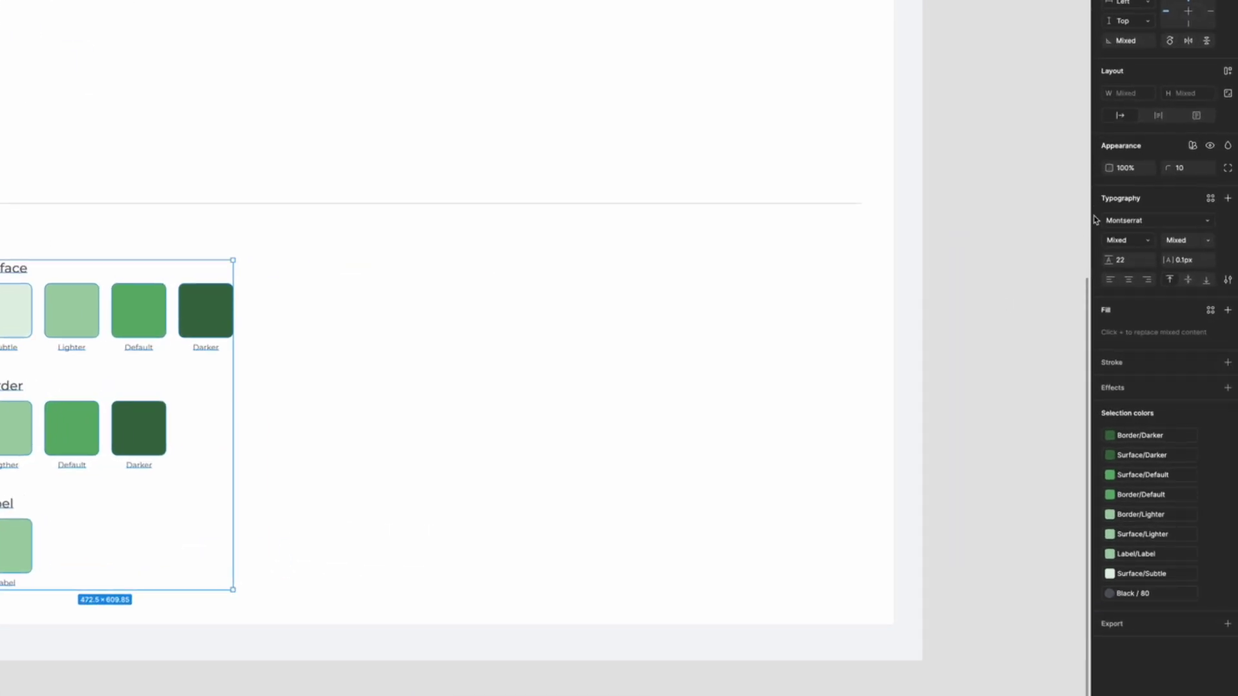
Switch the copied group's Semantic Colors mode to Warning, turning it orange
click(1193, 147)
mouse_move(1180, 185)
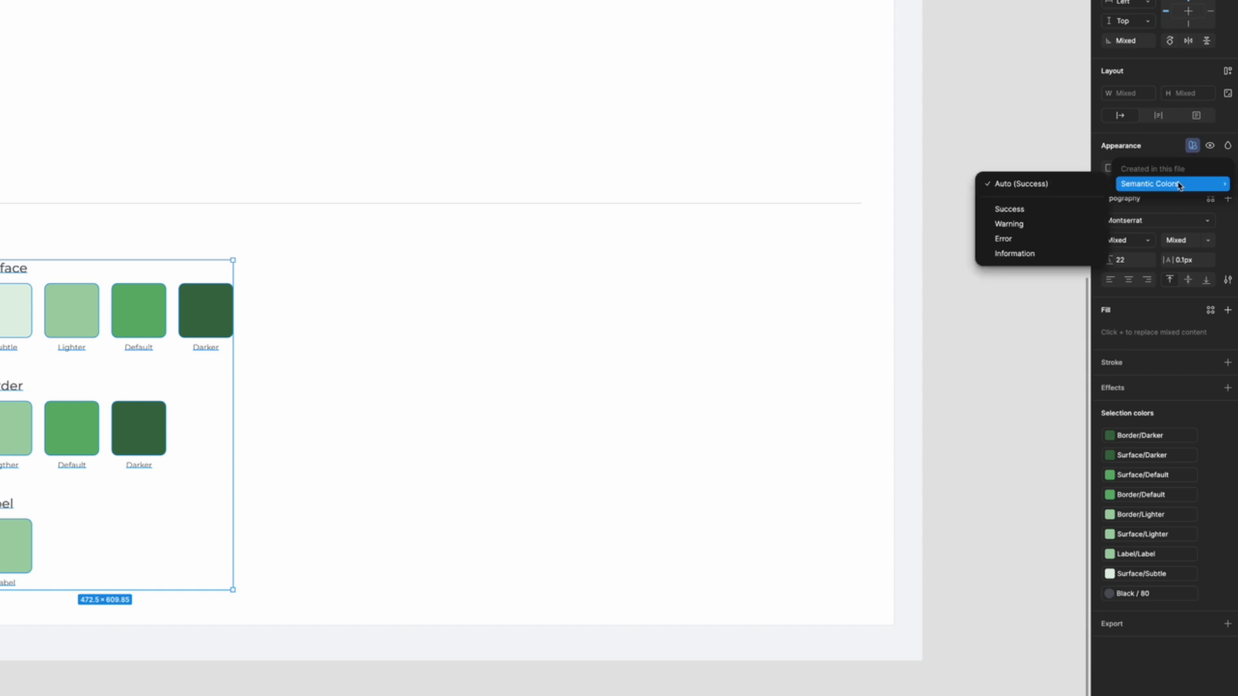
click(1017, 227)
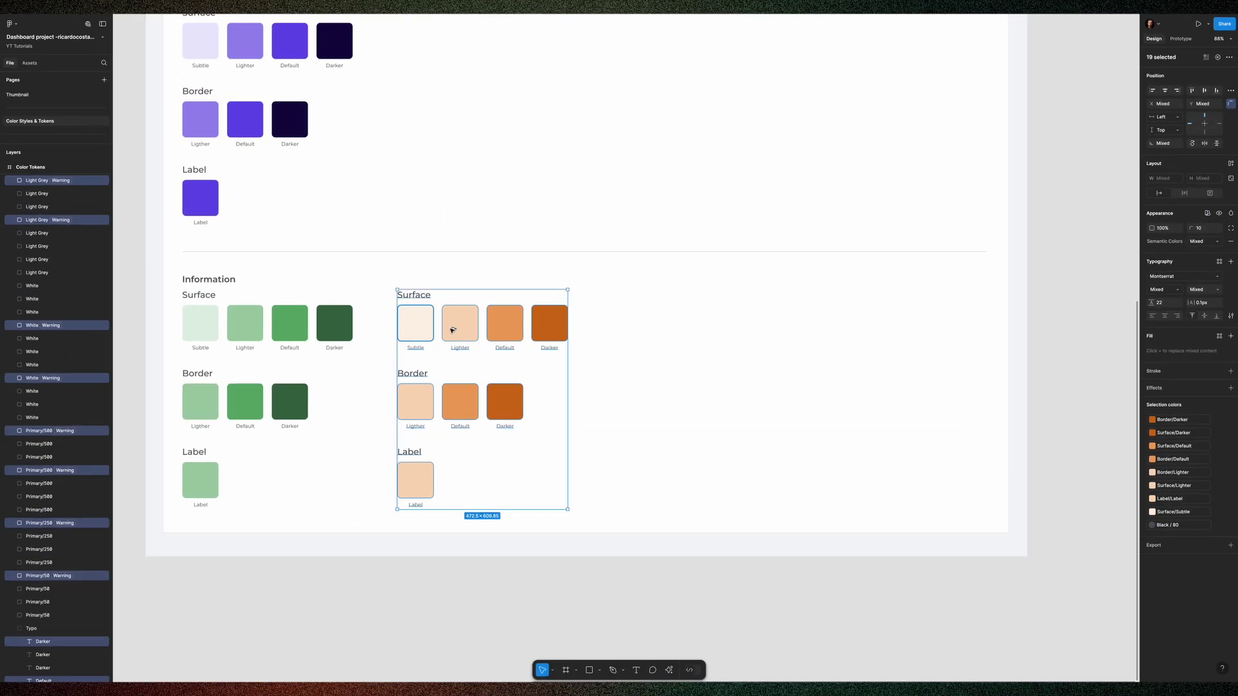
Duplicate the orange group to the right and set the copy to Error mode (red)
drag(453, 330, 614, 334)
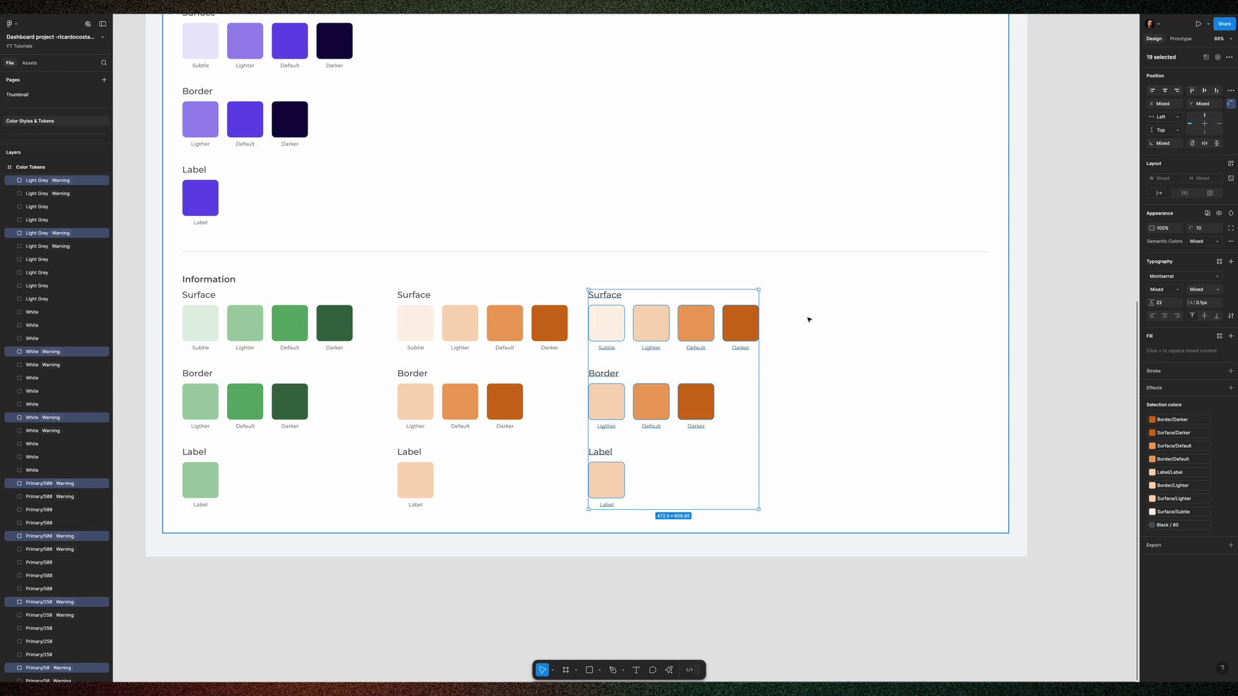
click(1207, 213)
mouse_move(1192, 240)
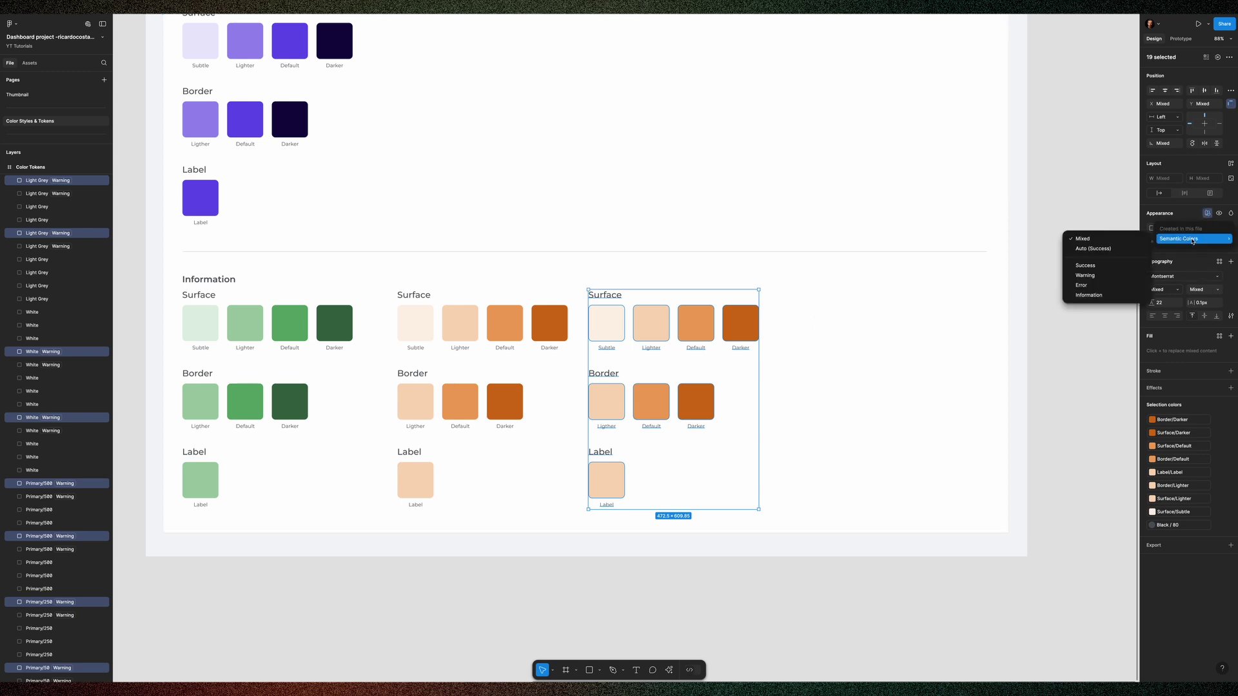
click(1083, 285)
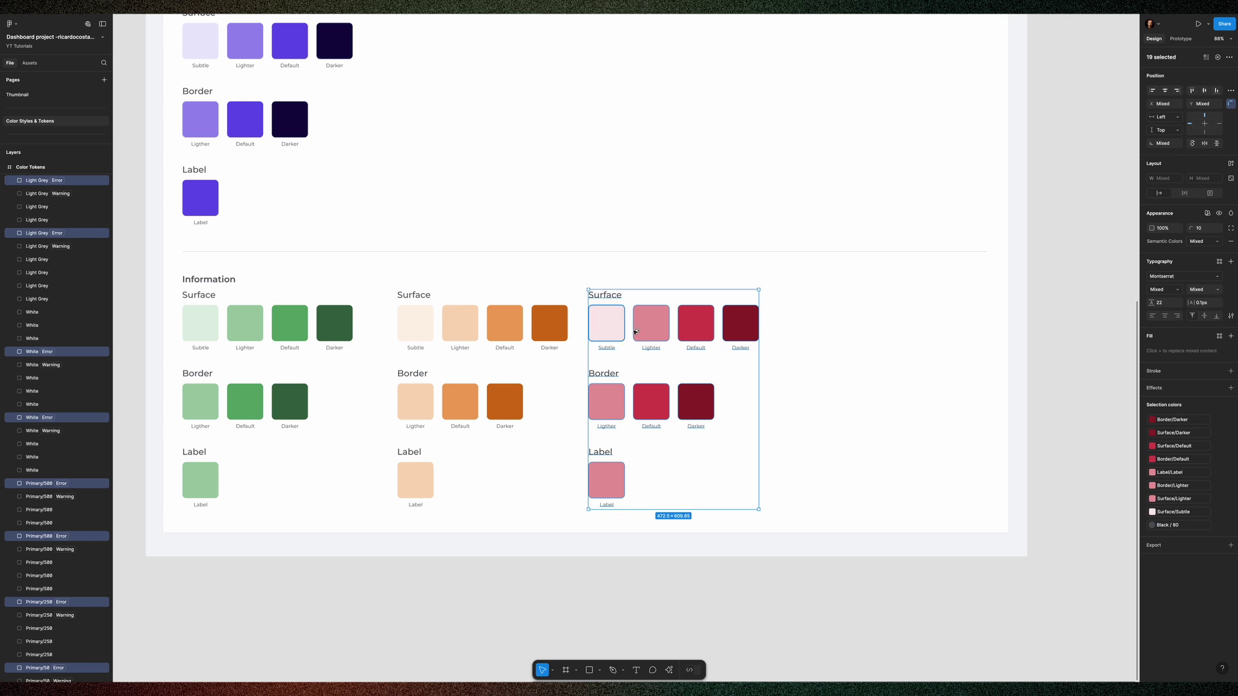
Duplicate the red group to the right, set it to Information mode (blue), and deselect
drag(621, 332, 825, 331)
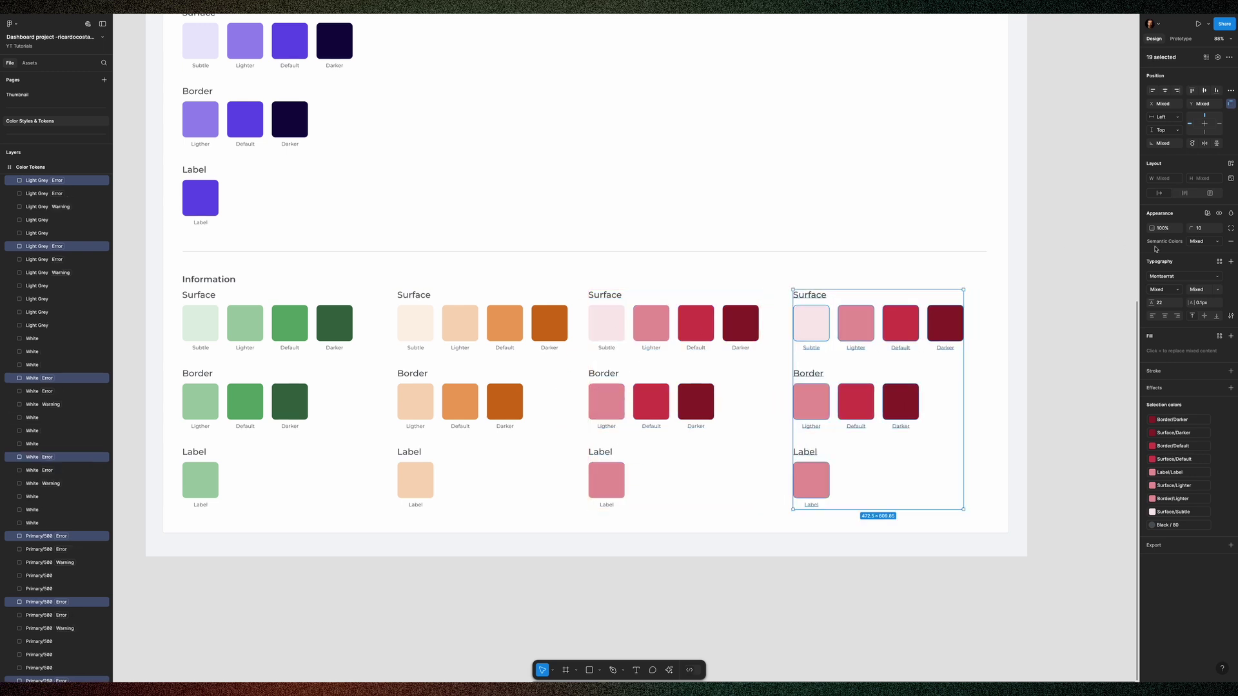
click(1220, 261)
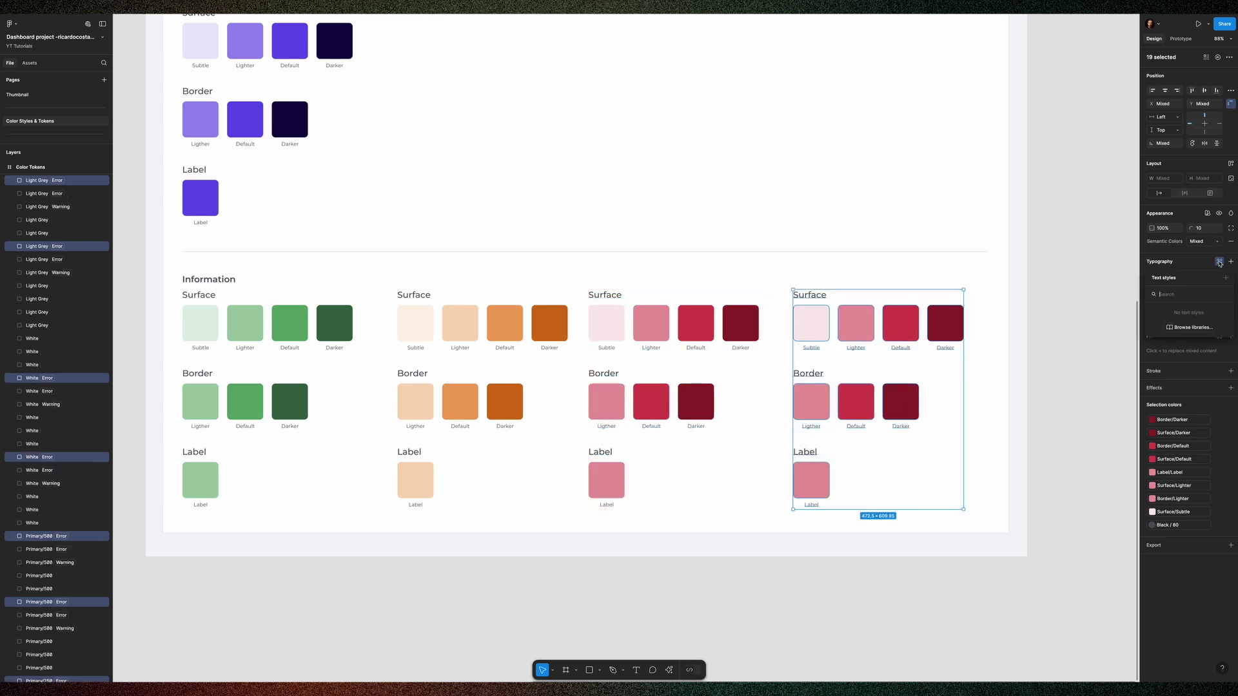
click(1208, 213)
mouse_move(1187, 239)
click(1089, 295)
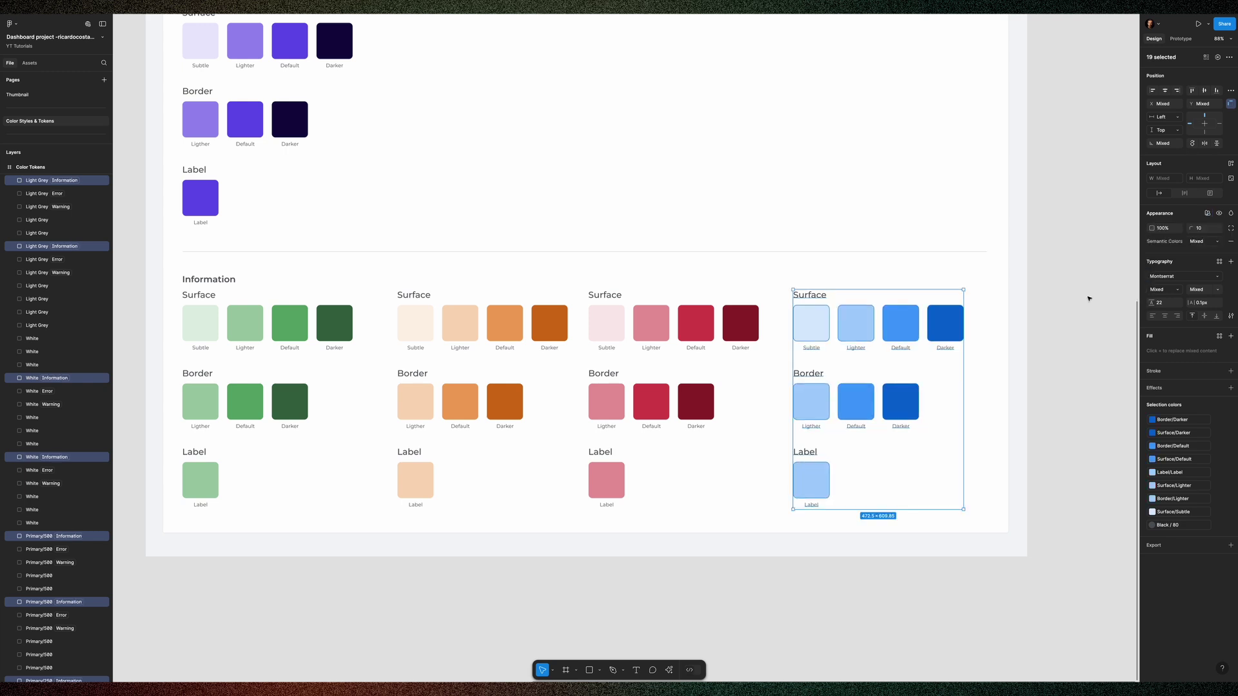
click(1089, 298)
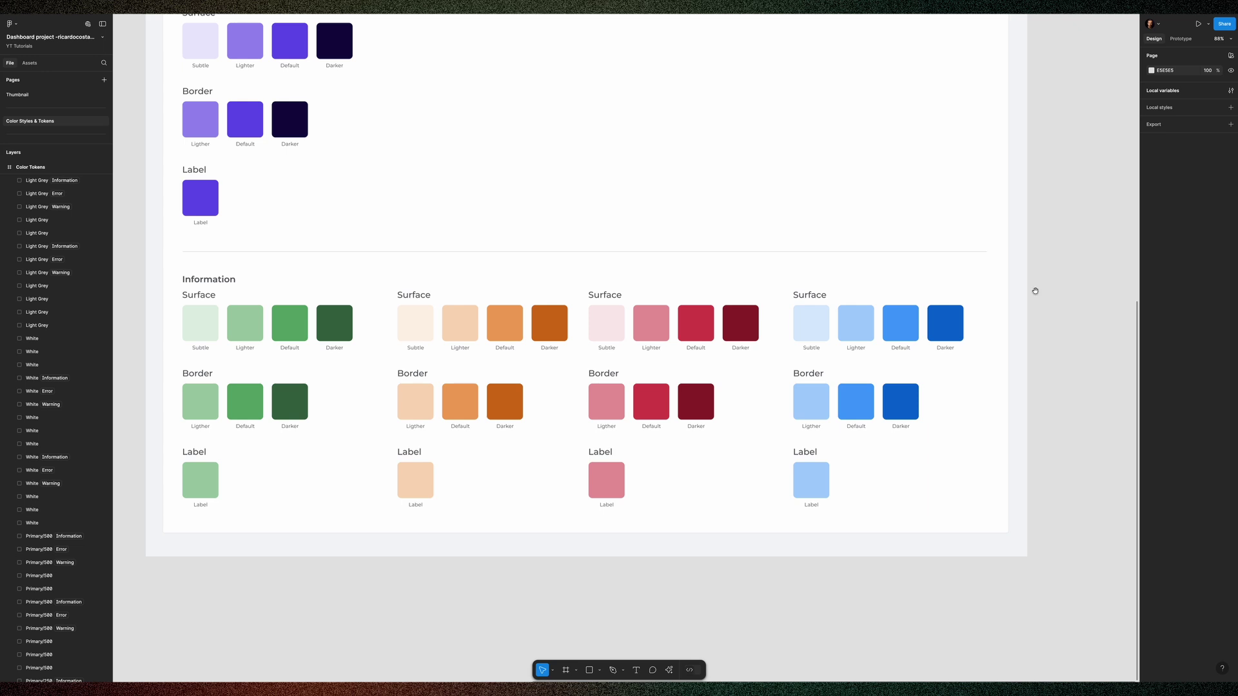
scroll(959, 263, up, 3)
scroll(959, 263, left, 3)
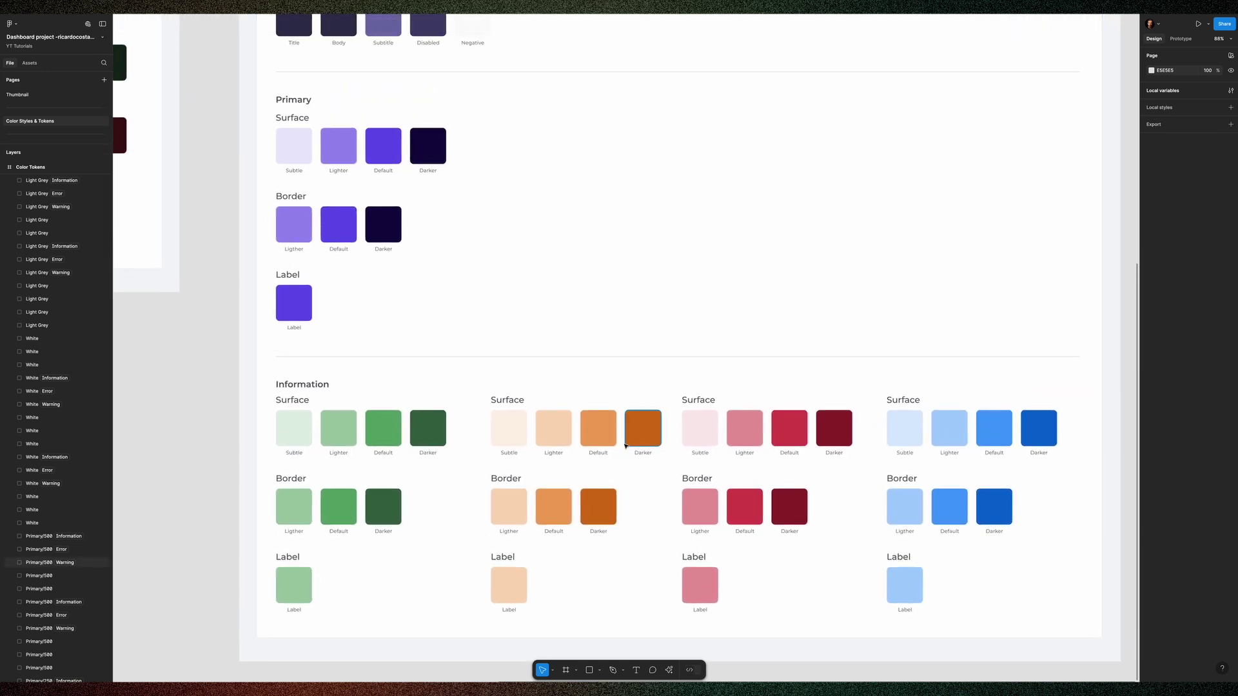
scroll(992, 323, down, 3)
scroll(727, 298, up, 3)
scroll(727, 298, up, 6)
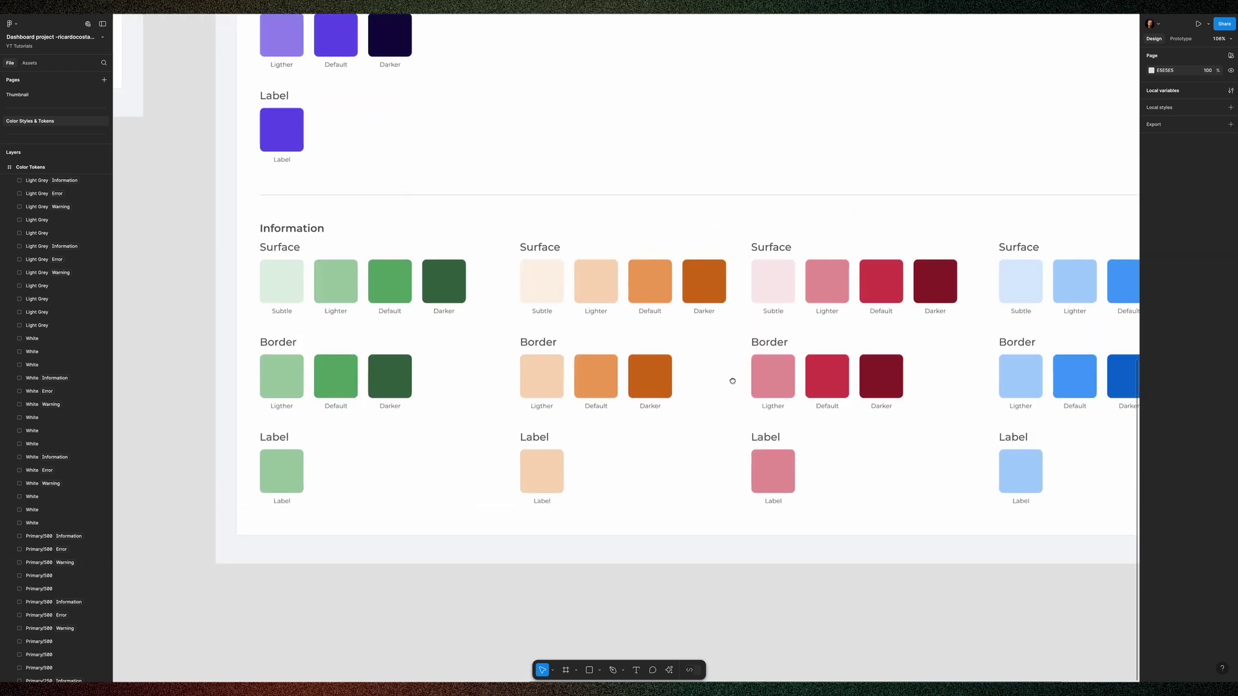